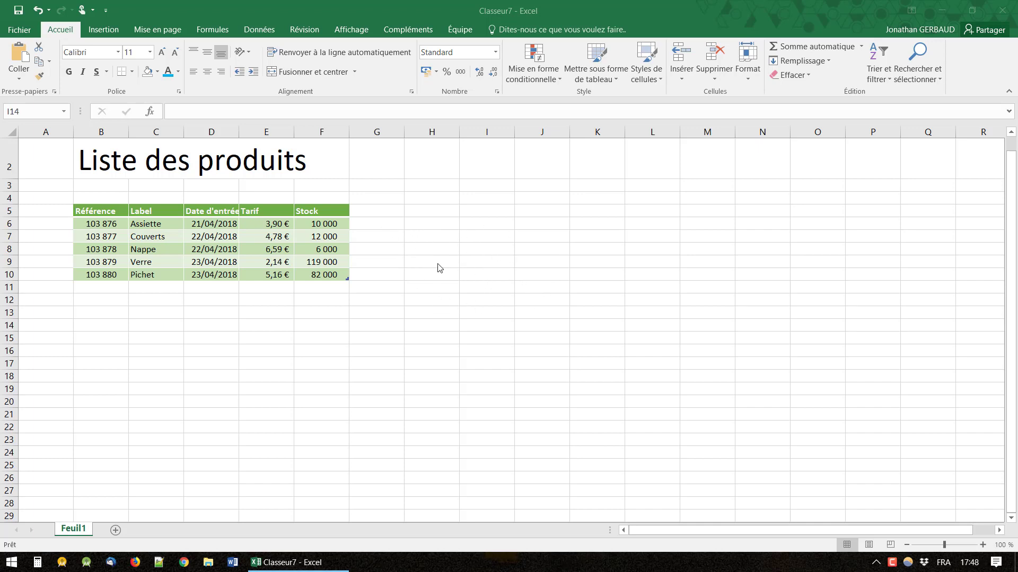
# Step: Show the Insertion tab's object commands above the 'Liste des produits' table
pyautogui.click(109, 30)
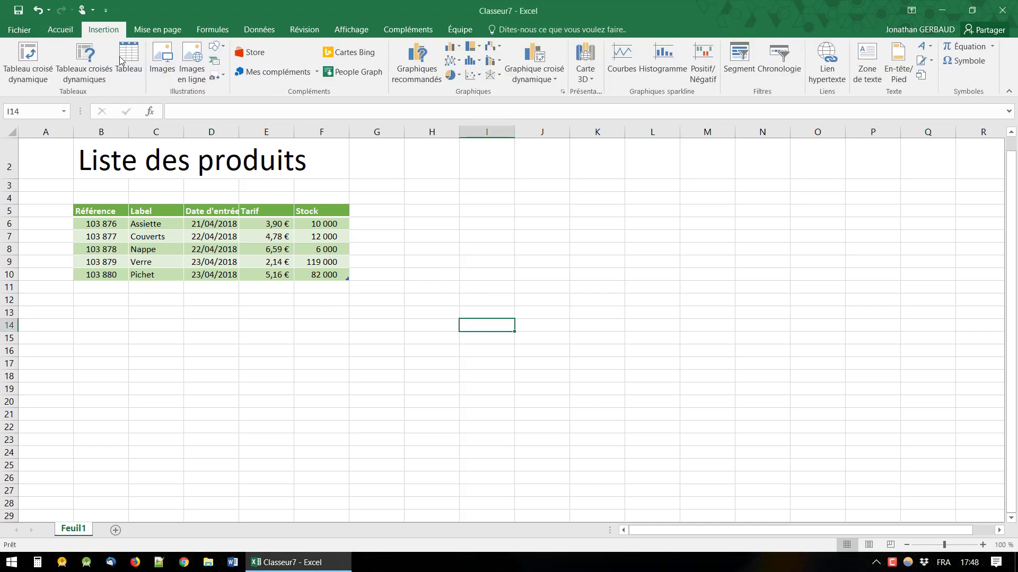
# Step: Draw a text box right of the product table, from about I4 to L11, reading 'Test'
pyautogui.click(862, 74)
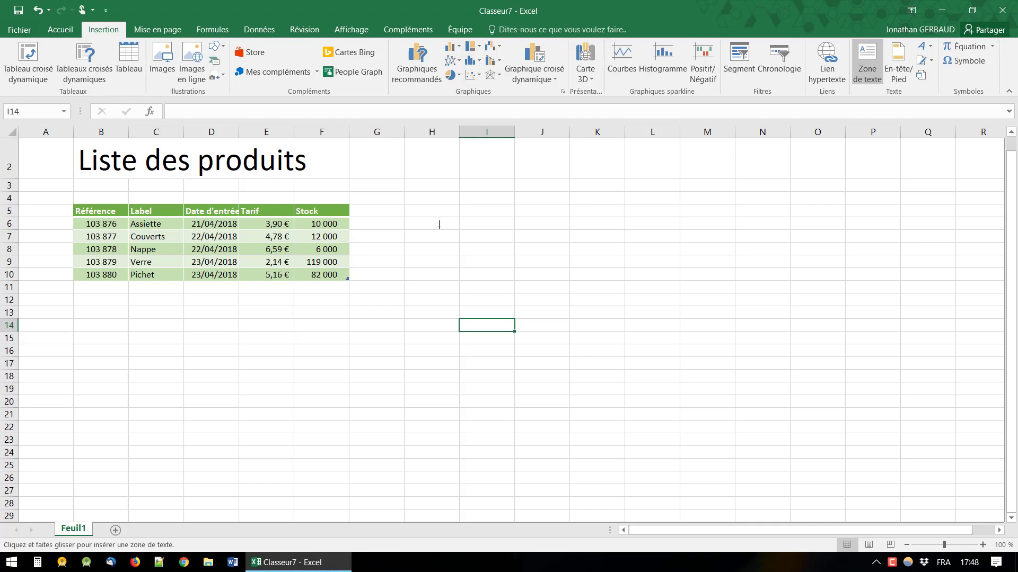
pyautogui.press('Escape')
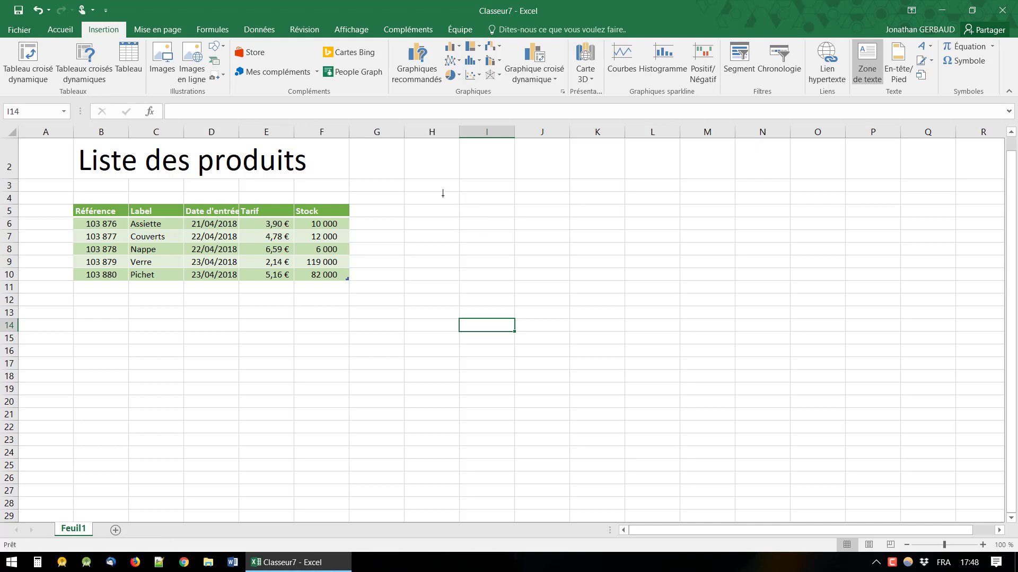
pyautogui.moveTo(459, 192); pyautogui.dragTo(609, 279)
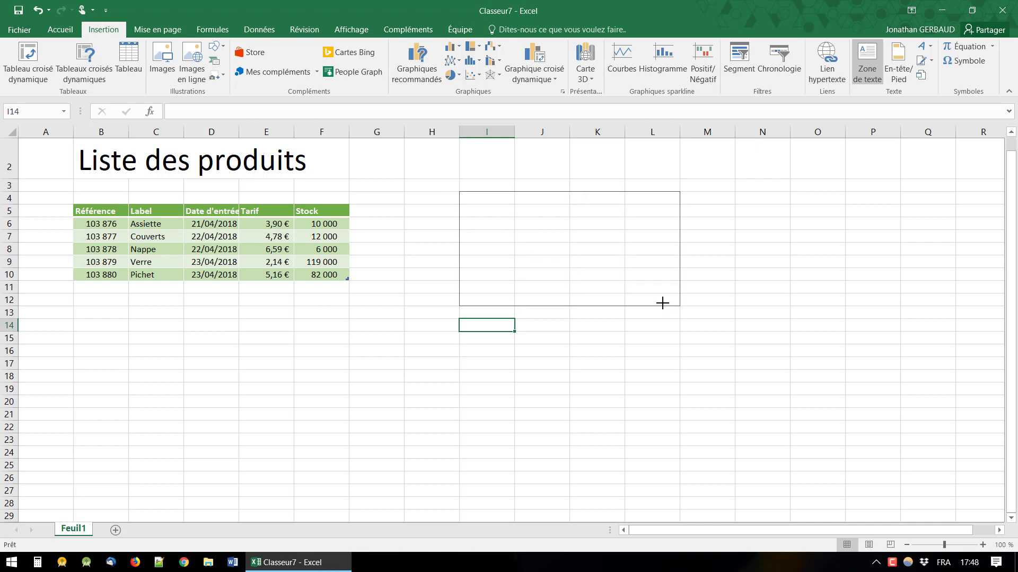
pyautogui.moveTo(609, 280)
pyautogui.mouseDown()
pyautogui.moveTo(666, 290)
pyautogui.moveTo(673, 280)
pyautogui.moveTo(660, 280)
pyautogui.mouseUp()
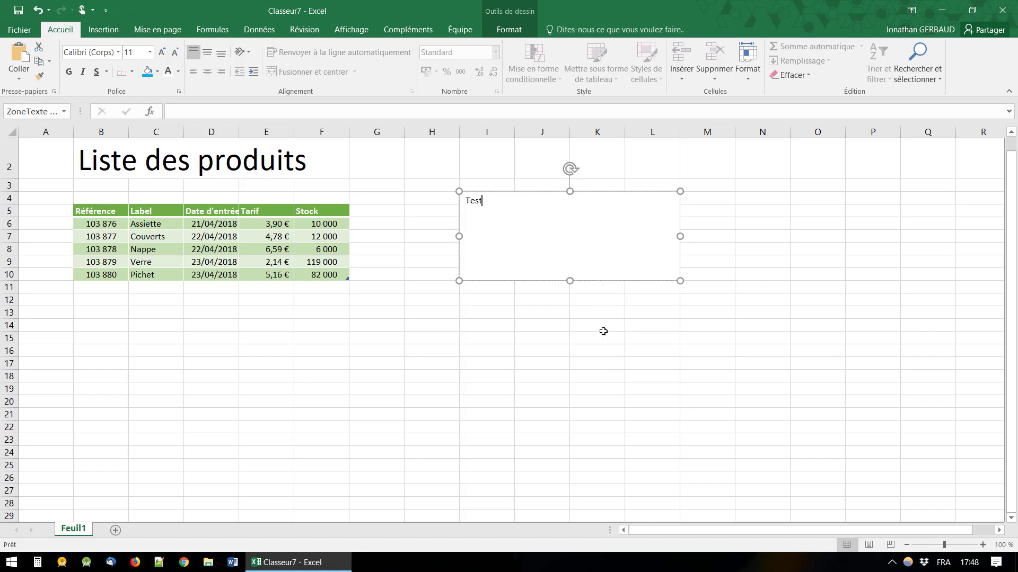
# Step: Select the whole Test text box and move it left and down
pyautogui.click(579, 349)
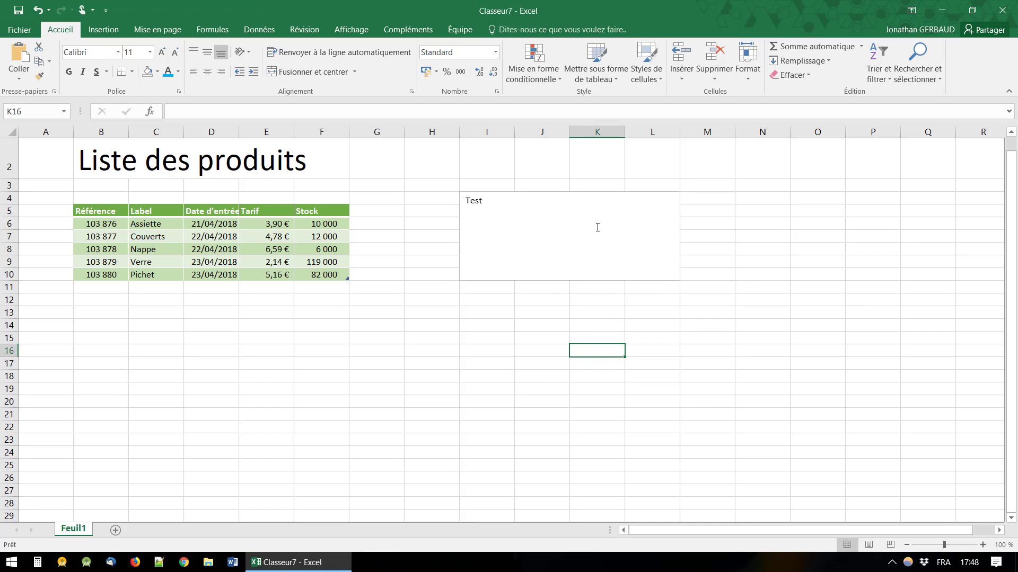
pyautogui.click(647, 272)
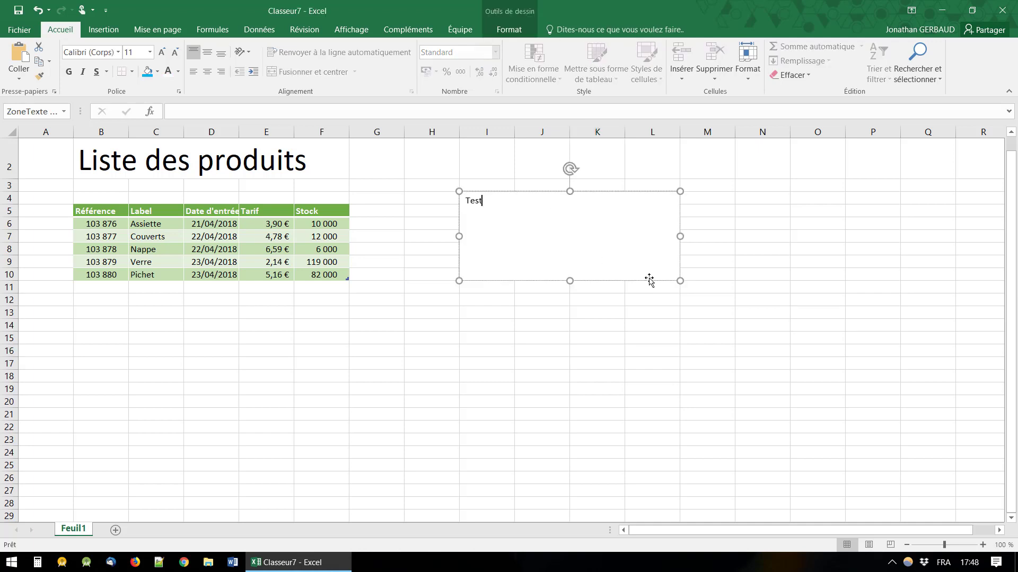
pyautogui.click(652, 281)
pyautogui.moveTo(654, 283); pyautogui.dragTo(616, 288)
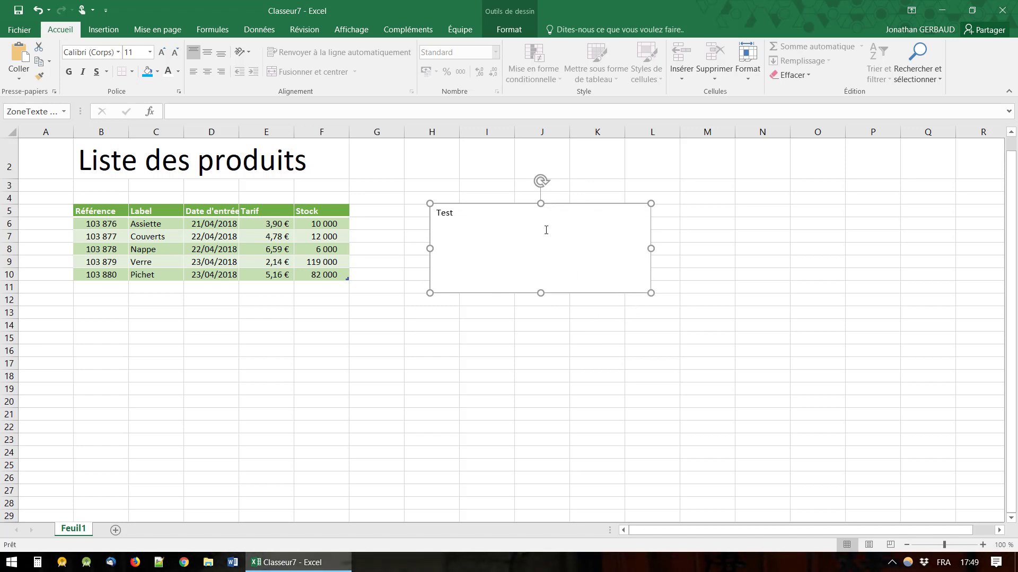
# Step: Shrink the text box to roughly columns H–J, rows 5–8, undoing an accidental rotation
pyautogui.moveTo(649, 295); pyautogui.dragTo(625, 268)
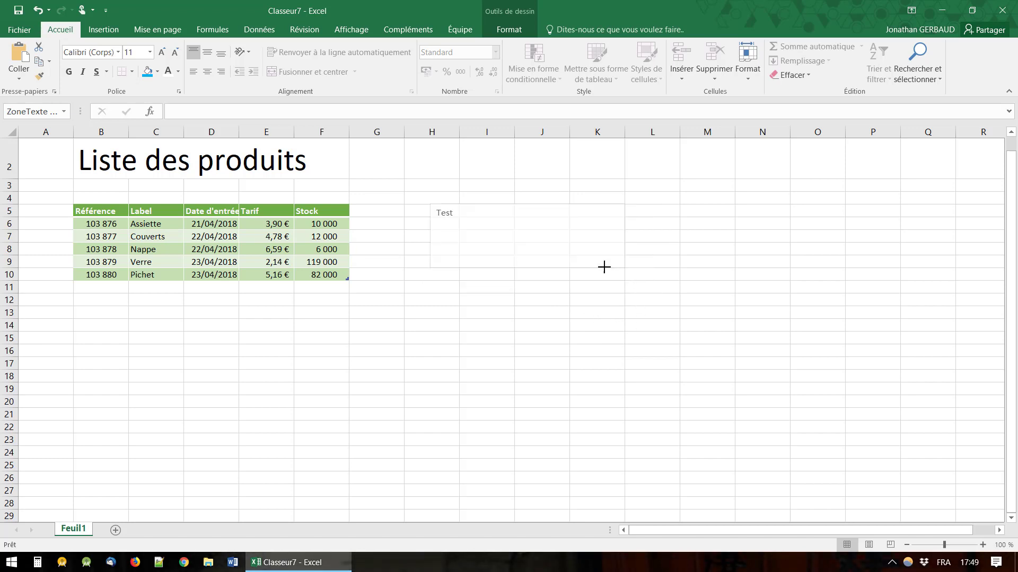
pyautogui.moveTo(527, 268); pyautogui.dragTo(534, 250)
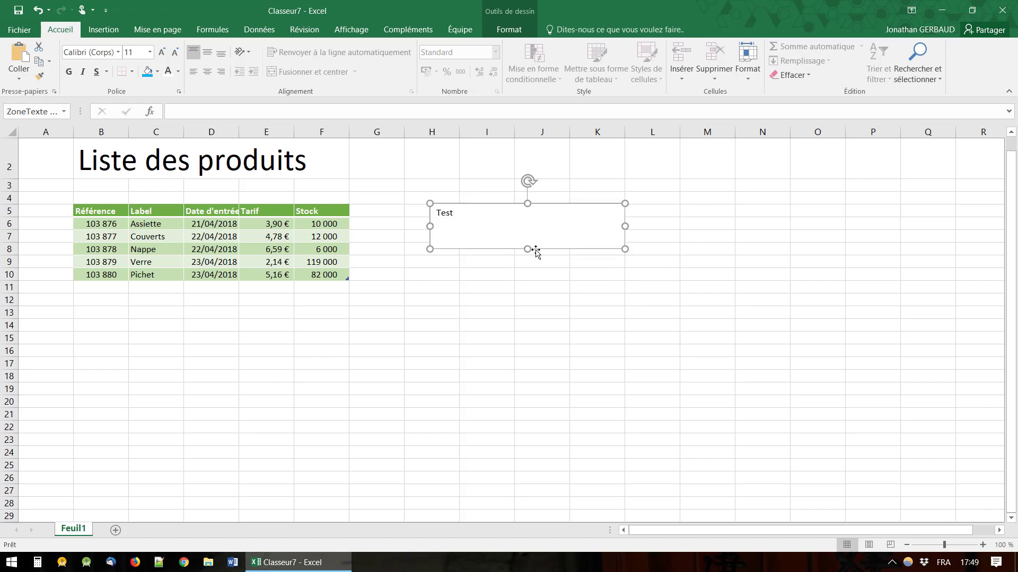
pyautogui.moveTo(627, 226); pyautogui.dragTo(570, 226)
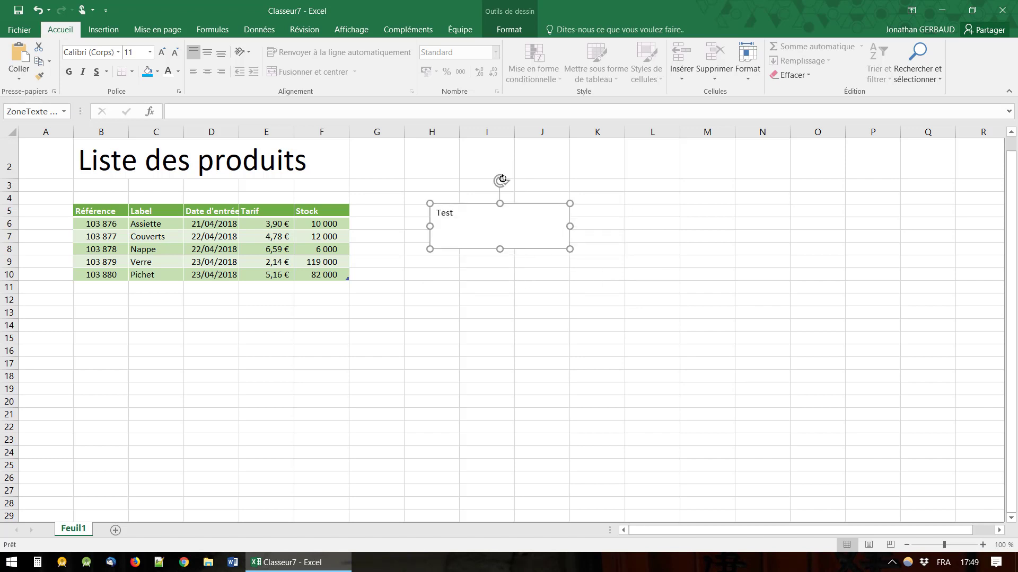
pyautogui.moveTo(505, 182); pyautogui.dragTo(520, 186)
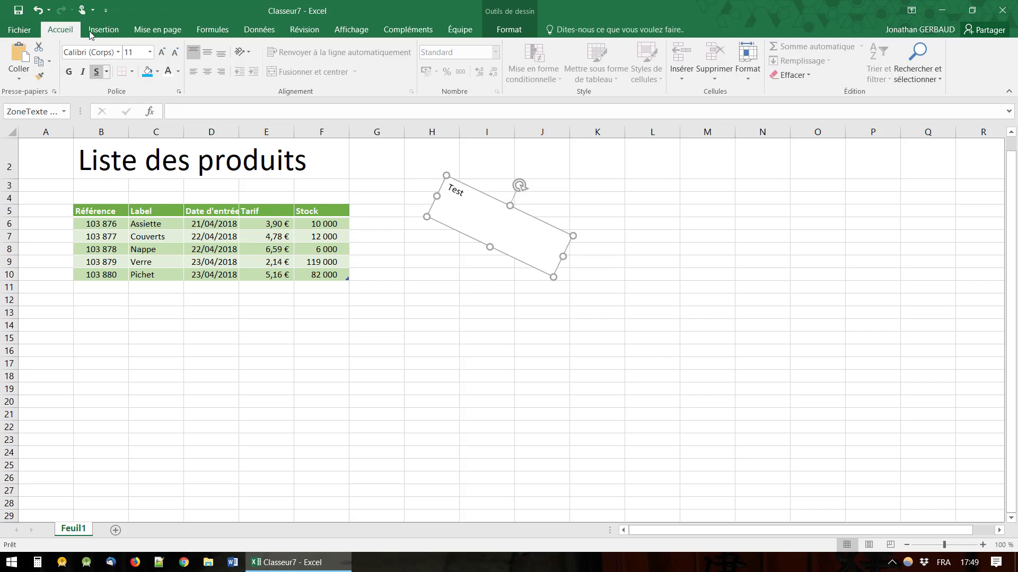
pyautogui.click(40, 12)
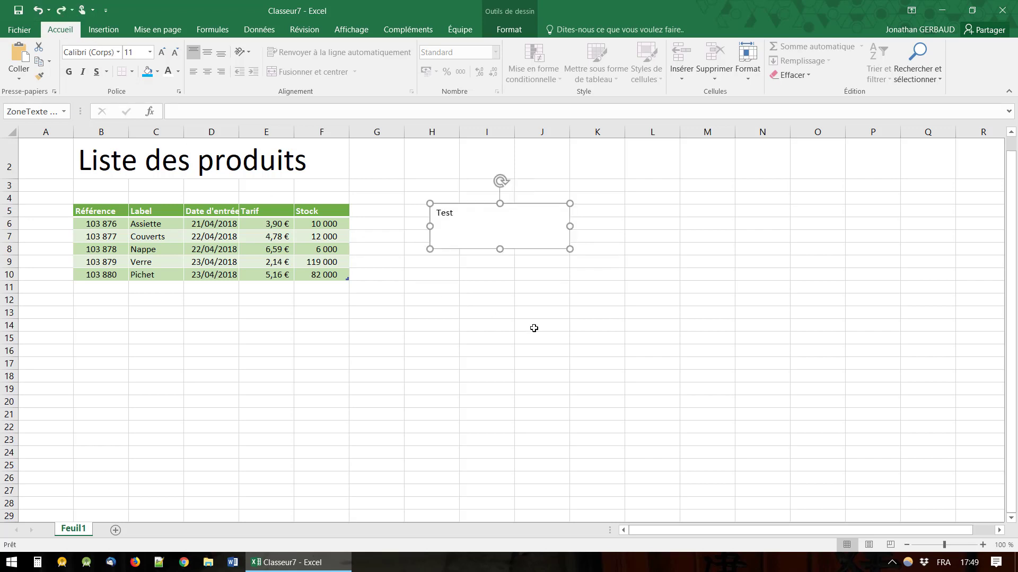
pyautogui.click(499, 233)
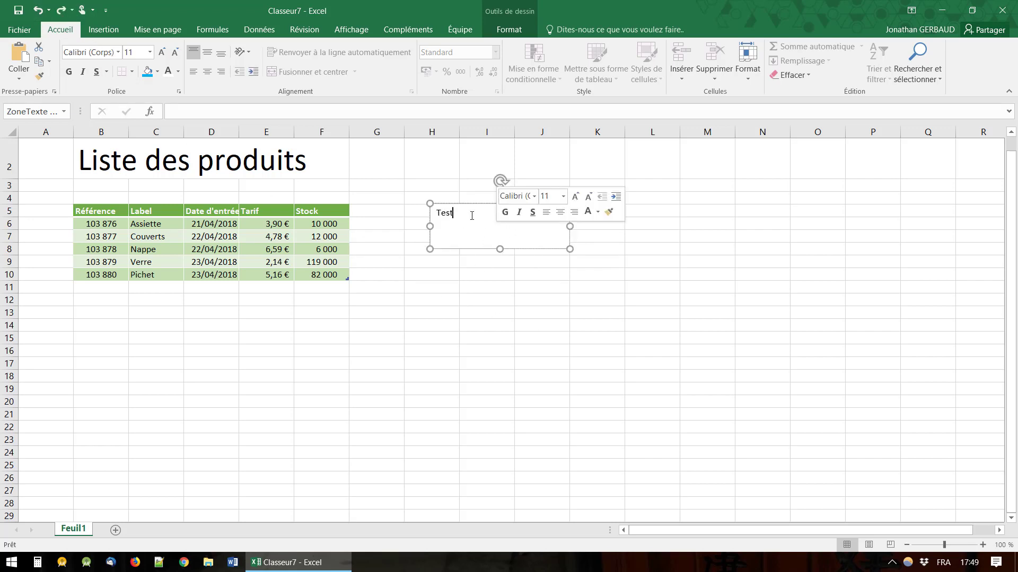
# Step: Centre 'Test' horizontally and vertically in the box, leaving it neither bold nor italic
pyautogui.doubleClick(442, 213)
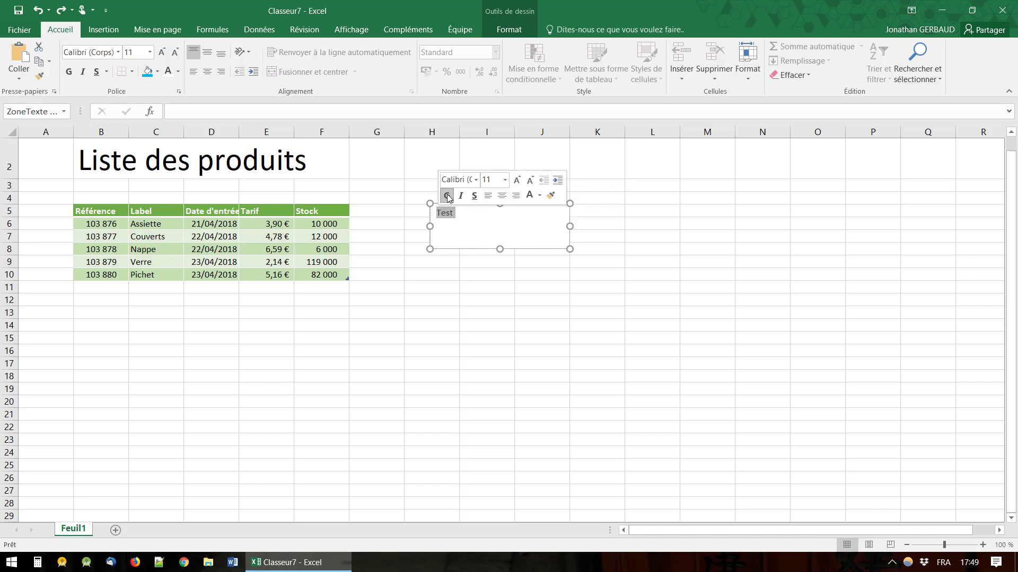
pyautogui.click(447, 195)
pyautogui.click(461, 195)
pyautogui.click(448, 195)
pyautogui.click(501, 200)
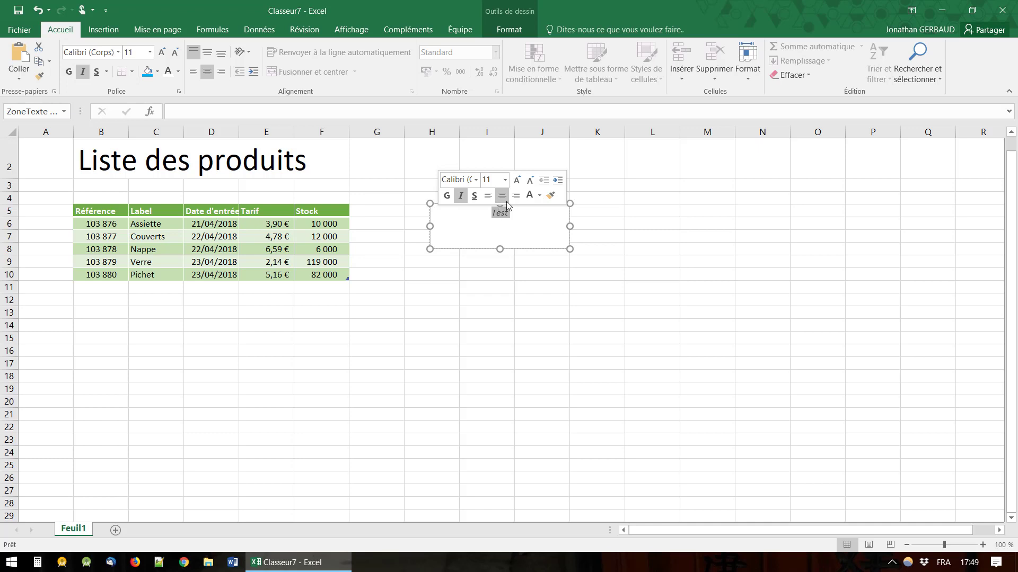
pyautogui.click(208, 52)
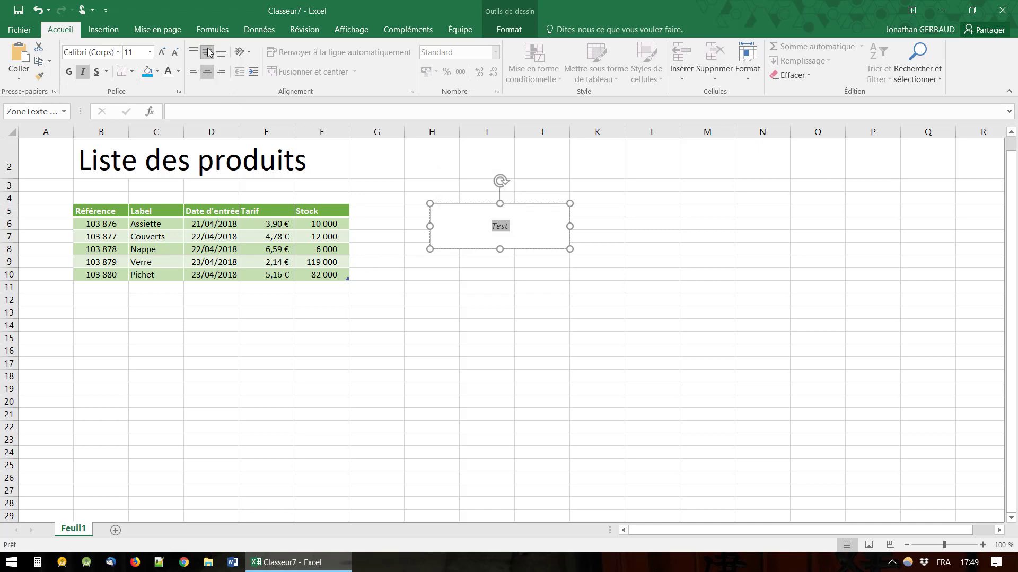
pyautogui.hotkey('ctrl', 'i')
# Step: Deselect, then reselect the whole text box shape
pyautogui.click(549, 290)
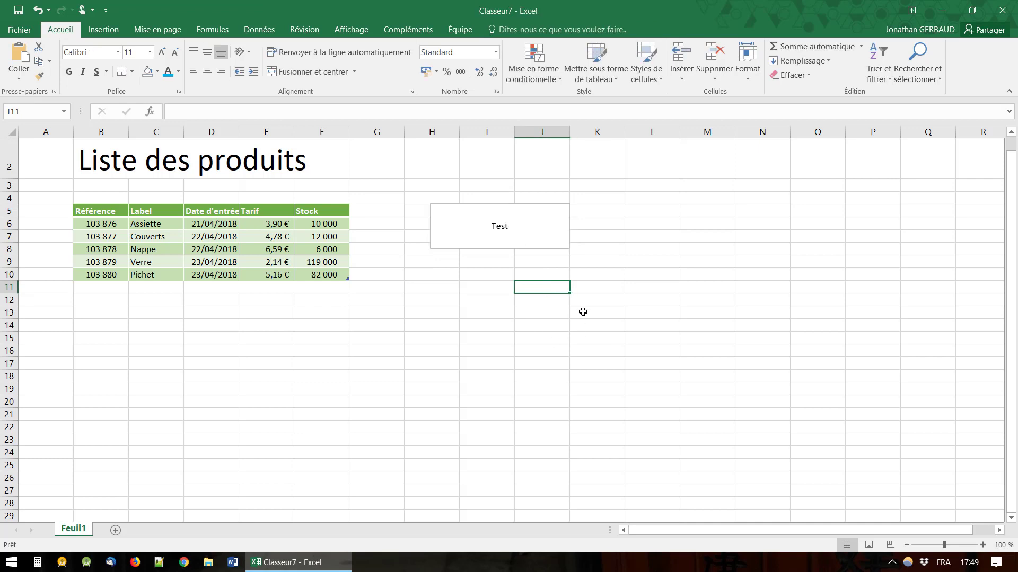
pyautogui.click(544, 246)
pyautogui.click(545, 248)
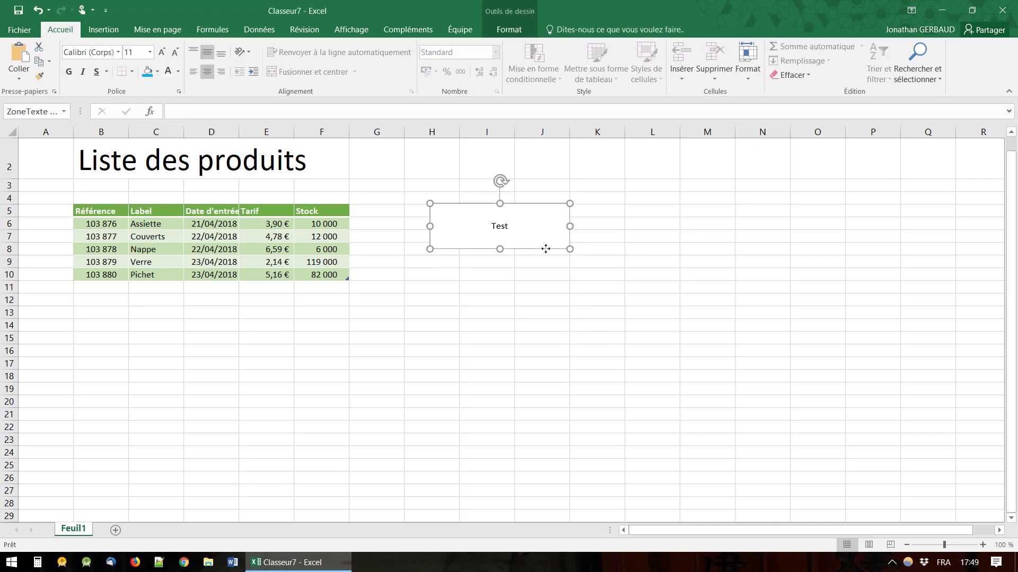
# Step: Move the box under the table and replace 'Test' with 'Tableau correspondant aux stocks de la catégorie vaisselle au 20/04/2018'
pyautogui.moveTo(545, 248)
pyautogui.mouseDown()
pyautogui.moveTo(488, 290)
pyautogui.moveTo(225, 332)
pyautogui.moveTo(244, 358)
pyautogui.moveTo(250, 342)
pyautogui.mouseUp()
pyautogui.click(235, 321)
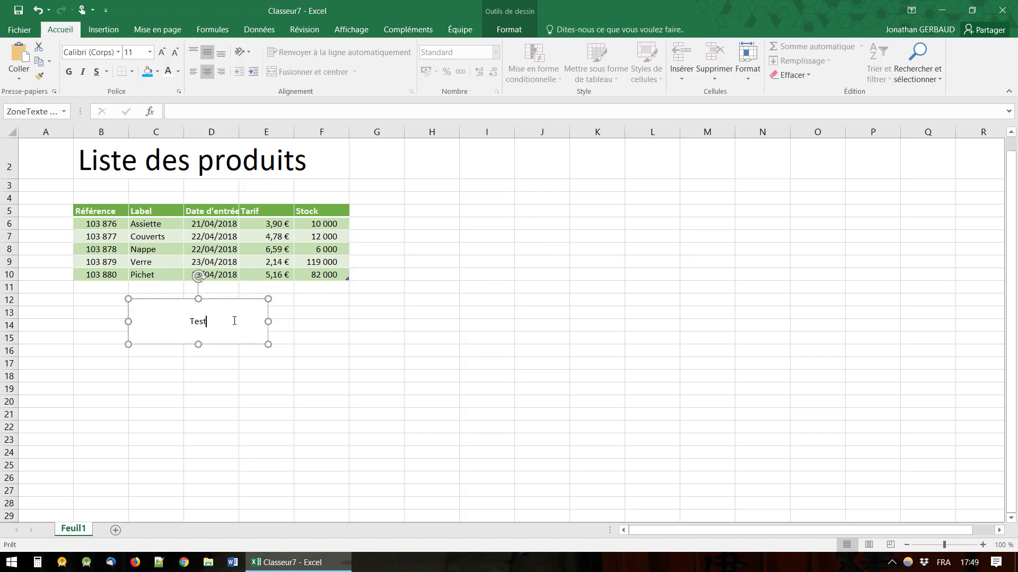
pyautogui.doubleClick(198, 322)
pyautogui.write('Tablea')
pyautogui.write('u conc')
pyautogui.press('BackSpace')
pyautogui.press('BackSpace')
pyautogui.write('rrespondant a')
pyautogui.write('ux stocks ')
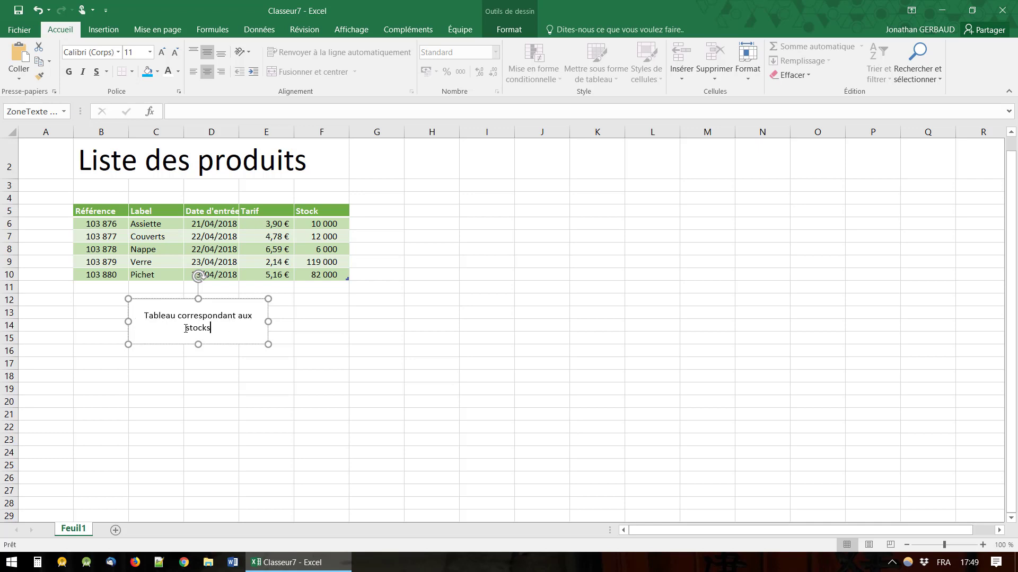
pyautogui.write('de la catégorie')
pyautogui.write(' vaisselle')
pyautogui.write(' au 2')
pyautogui.write('0:0')
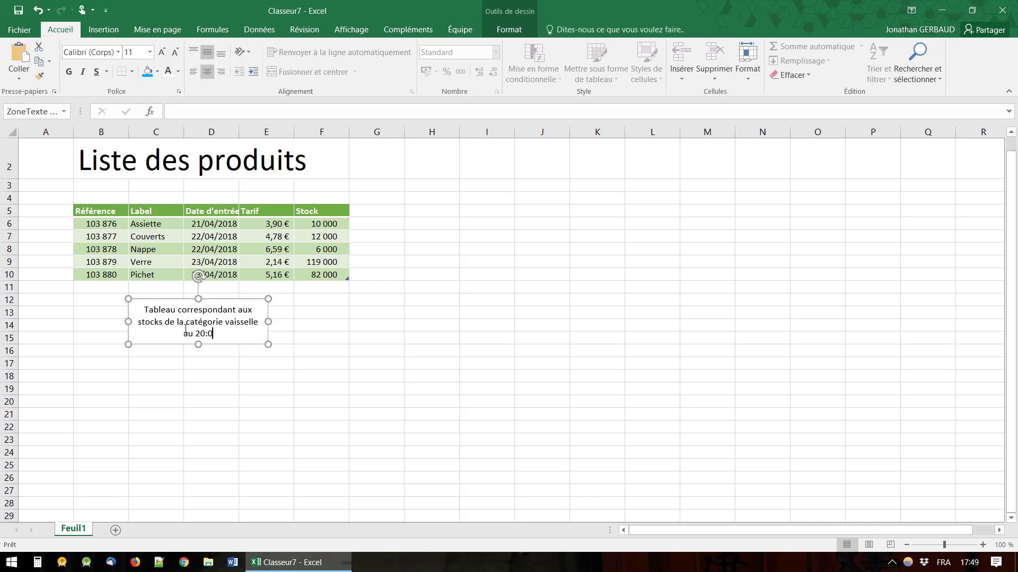
pyautogui.write('4')
pyautogui.write('/20')
pyautogui.write('18')
pyautogui.write('/')
# Step: Nudge the caption box slightly down and right, over columns C–E, rows 13–16
pyautogui.click(316, 341)
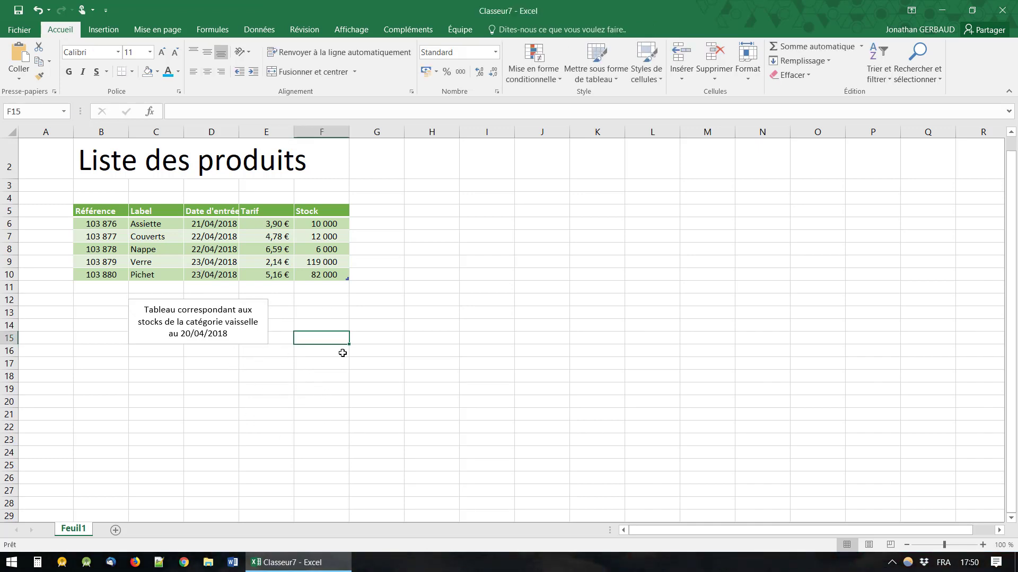
pyautogui.click(255, 338)
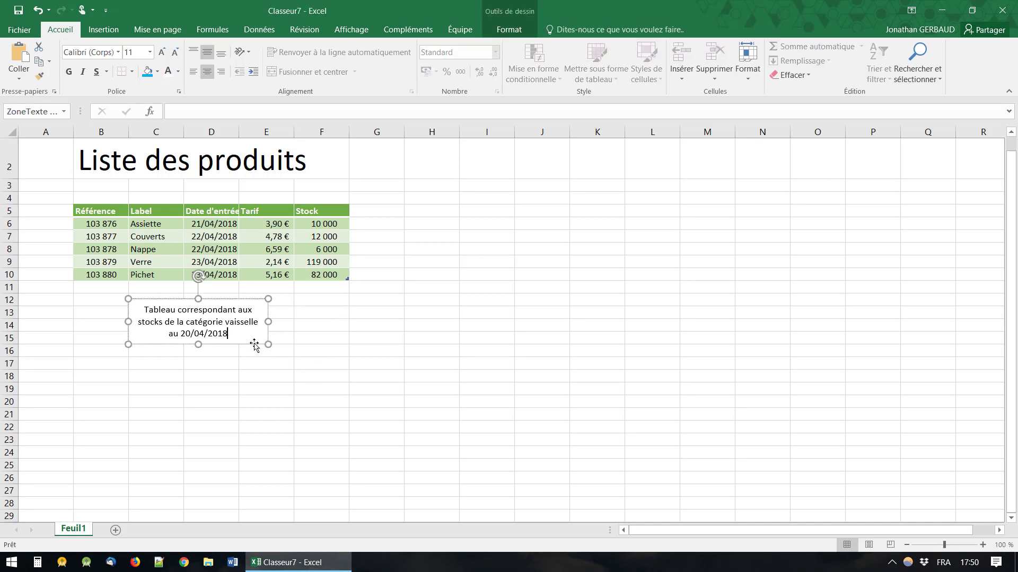
pyautogui.moveTo(256, 345)
pyautogui.mouseDown()
pyautogui.moveTo(426, 235)
pyautogui.moveTo(466, 230)
pyautogui.moveTo(462, 213)
pyautogui.moveTo(289, 405)
pyautogui.moveTo(310, 369)
pyautogui.moveTo(252, 412)
pyautogui.moveTo(243, 355)
pyautogui.moveTo(275, 355)
pyautogui.mouseUp()
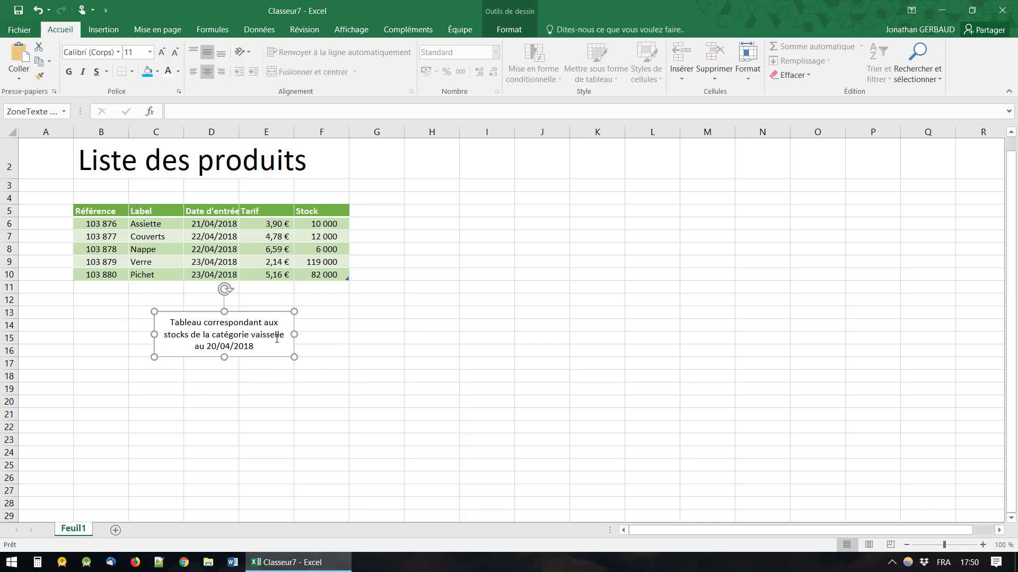
# Step: Turn on Snap to Grid and move the caption box up, just below the table
pyautogui.click(518, 32)
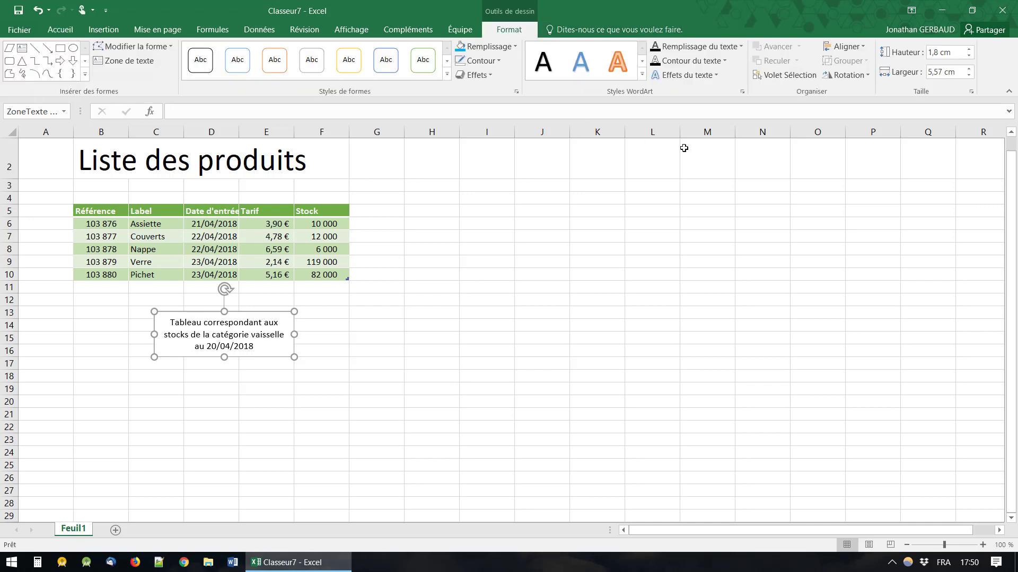
pyautogui.click(856, 49)
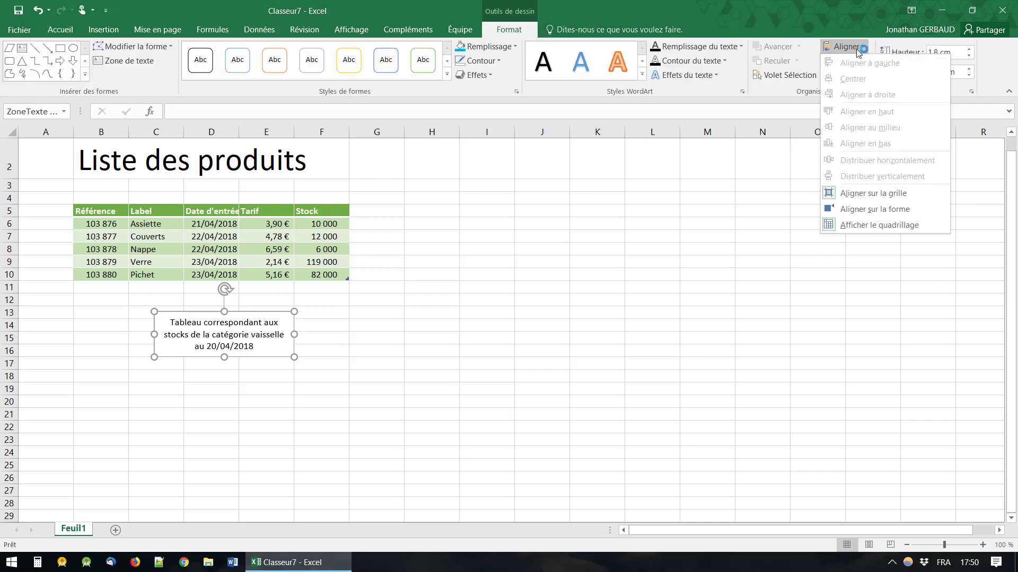
pyautogui.click(864, 194)
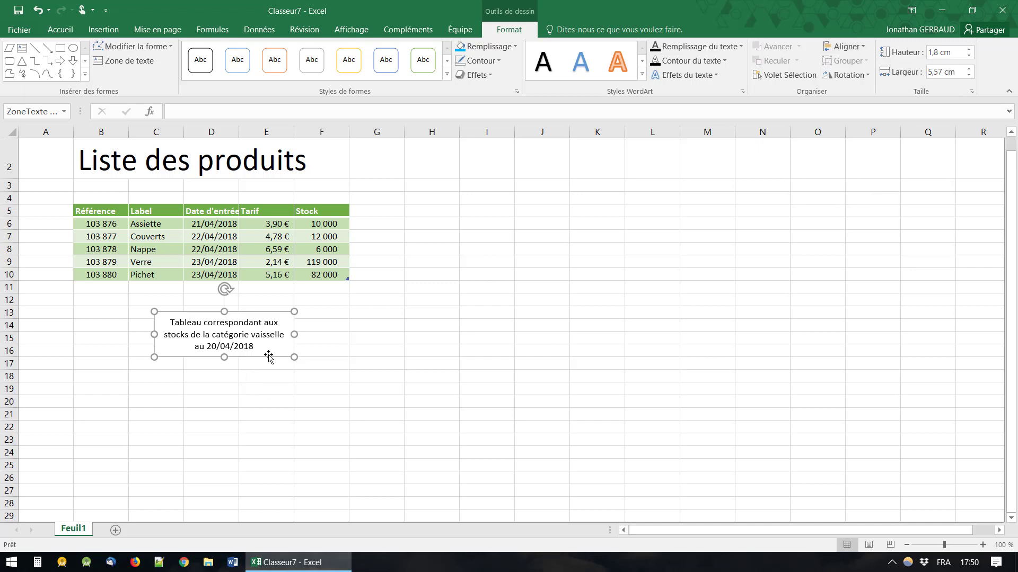
pyautogui.moveTo(269, 359)
pyautogui.mouseDown()
pyautogui.moveTo(280, 352)
pyautogui.moveTo(264, 349)
pyautogui.mouseUp()
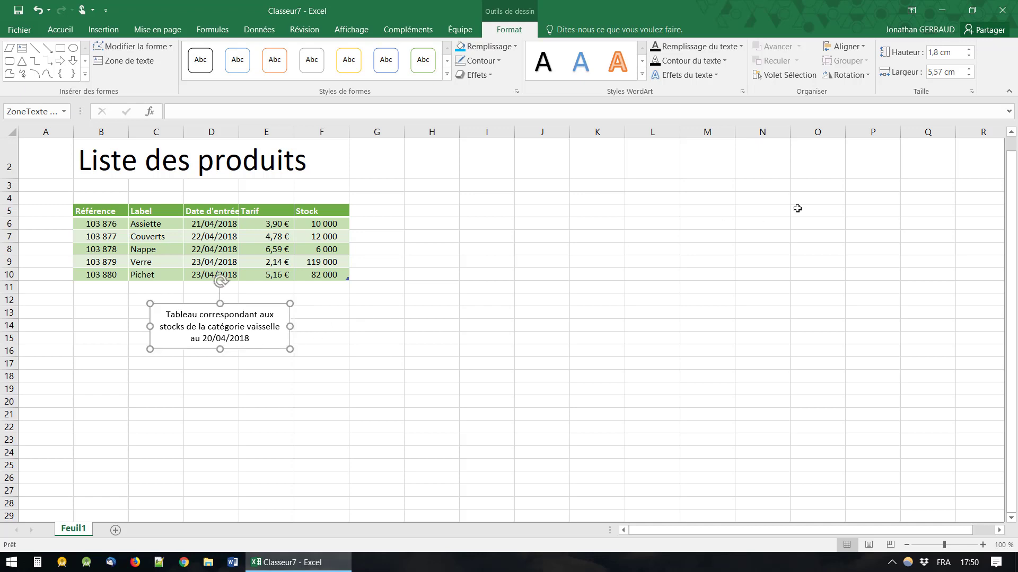
# Step: Toggle Snap to Grid again and shift the caption box slightly right
pyautogui.click(848, 46)
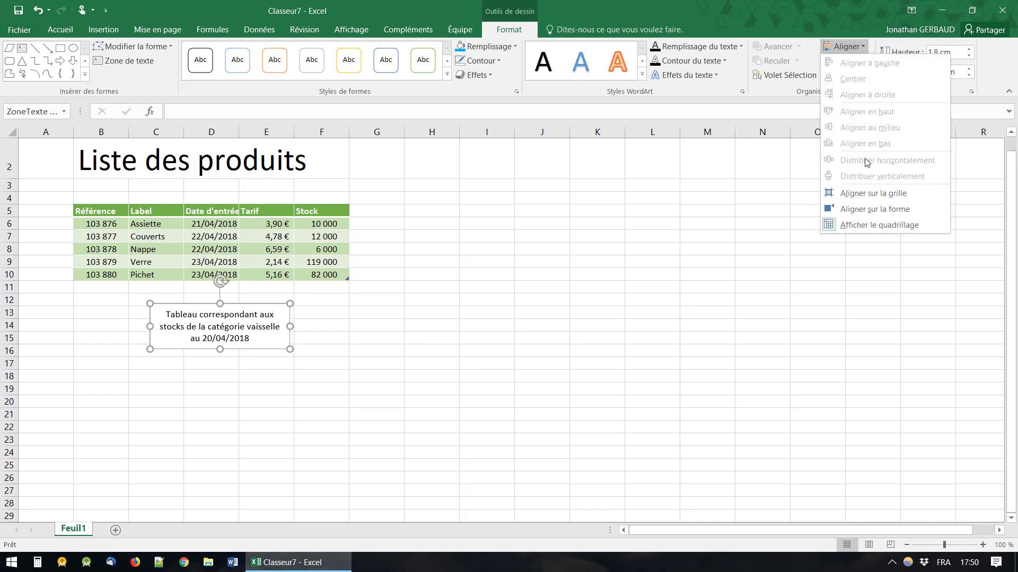
pyautogui.click(873, 195)
pyautogui.moveTo(257, 348)
pyautogui.mouseDown()
pyautogui.moveTo(272, 359)
pyautogui.moveTo(251, 347)
pyautogui.mouseUp()
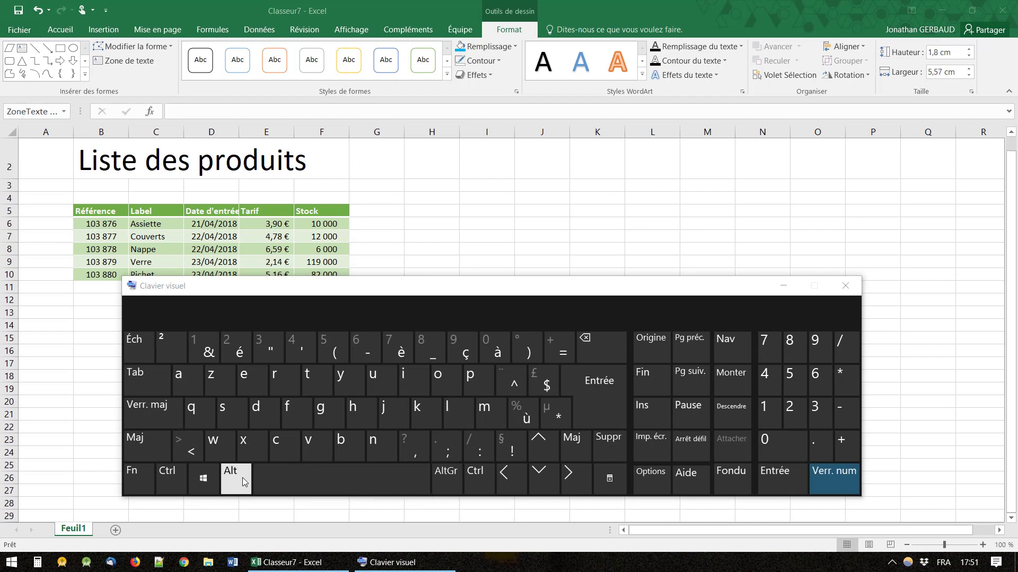
# Step: Close the on-screen keyboard and fit the caption box over columns C–E, rows 12–15
pyautogui.click(845, 286)
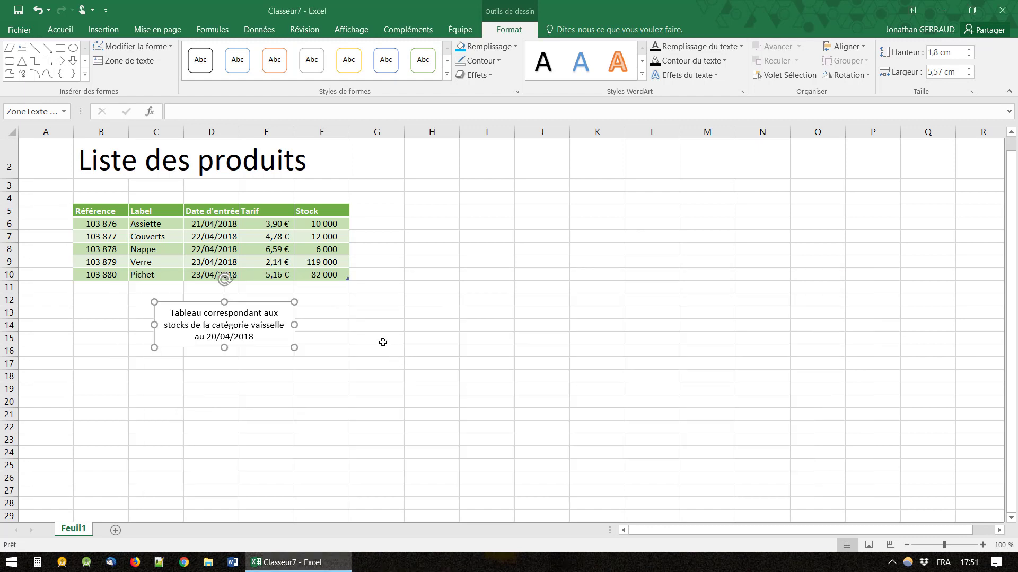
pyautogui.moveTo(263, 348)
pyautogui.mouseDown()
pyautogui.moveTo(227, 340)
pyautogui.moveTo(256, 391)
pyautogui.moveTo(263, 345)
pyautogui.mouseUp()
pyautogui.moveTo(244, 383); pyautogui.dragTo(261, 349)
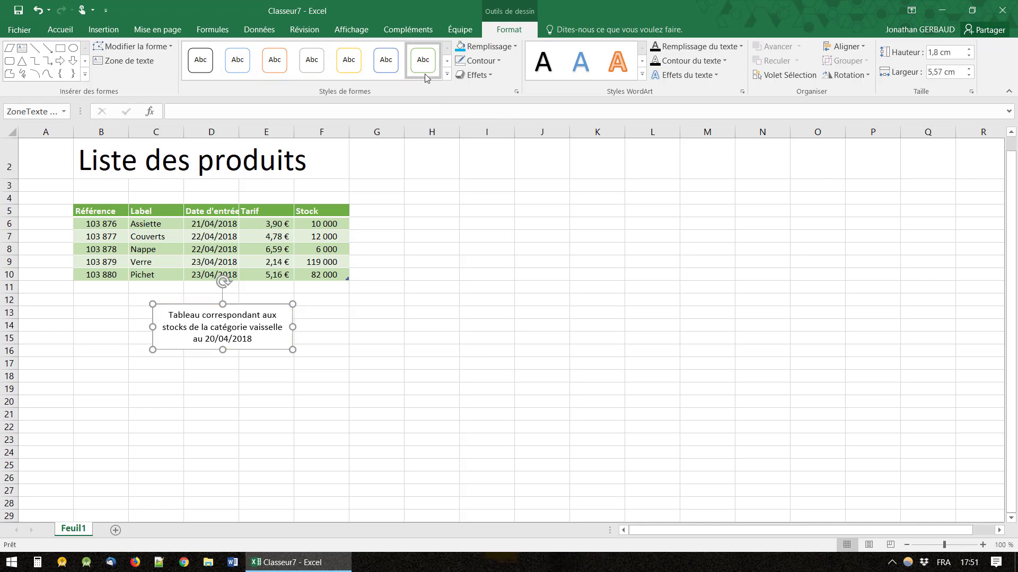
pyautogui.click(447, 75)
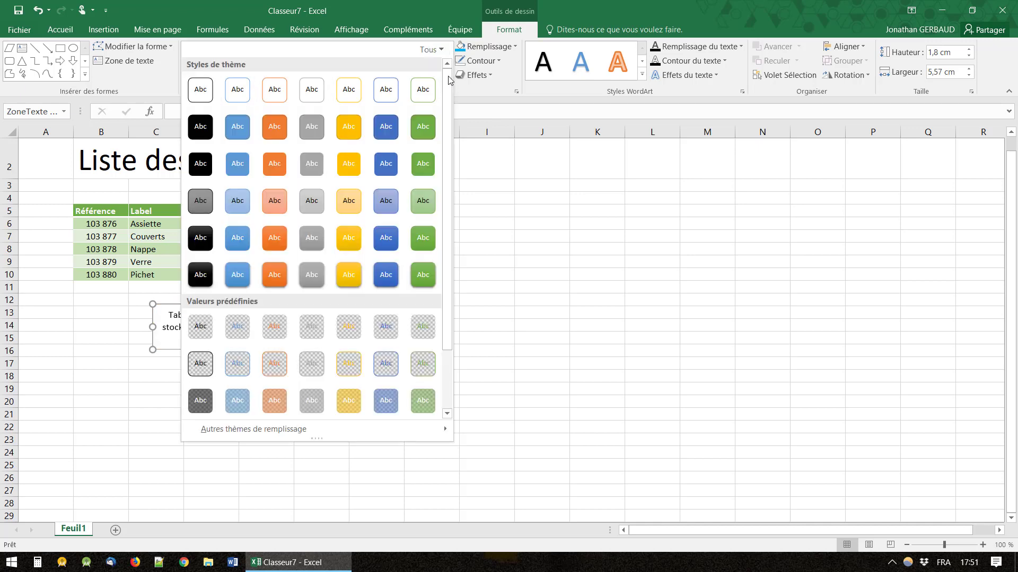
pyautogui.click(167, 353)
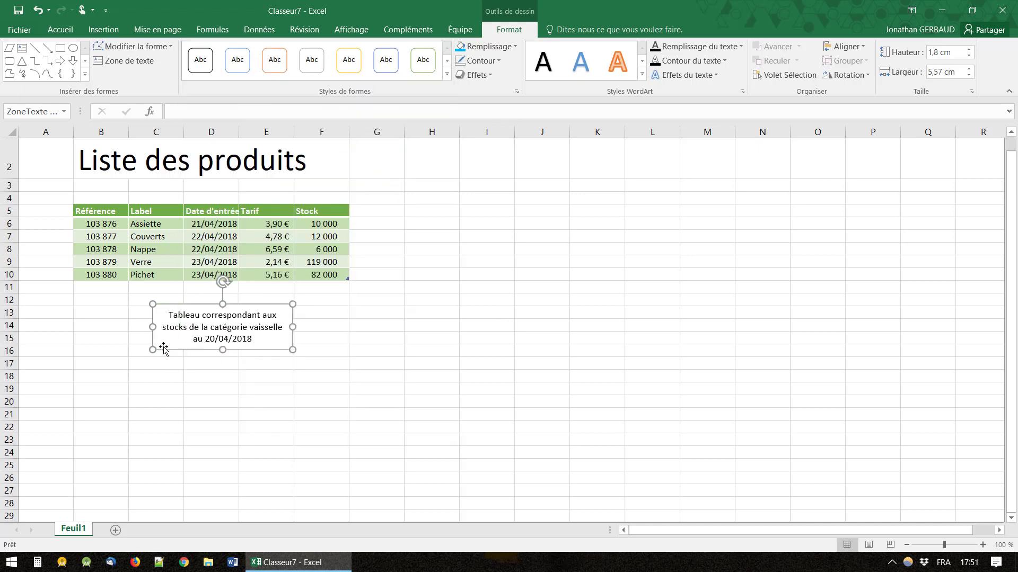
pyautogui.moveTo(204, 343)
pyautogui.mouseDown()
pyautogui.moveTo(537, 352)
pyautogui.moveTo(610, 332)
pyautogui.mouseUp()
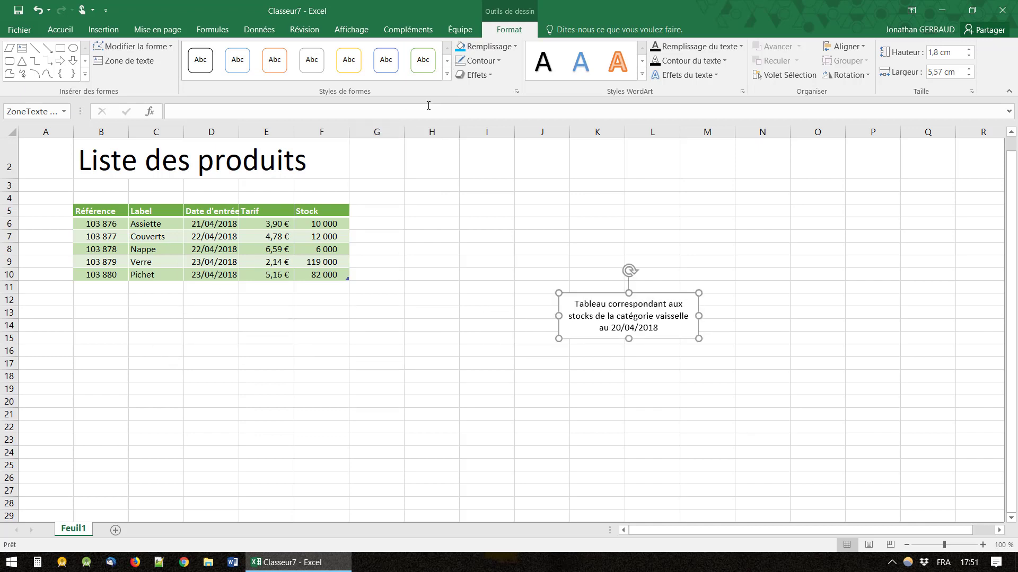
pyautogui.click(448, 75)
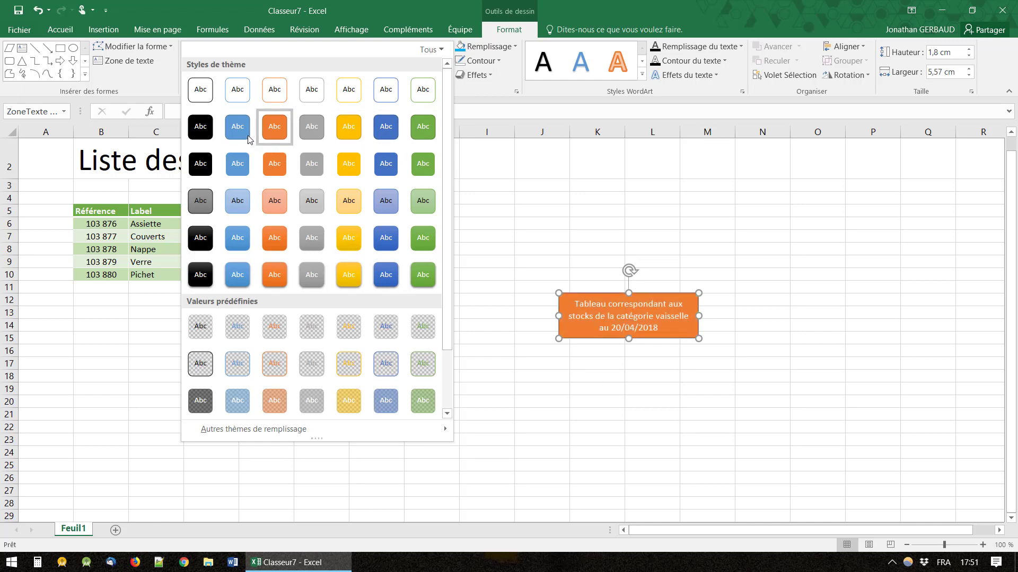
pyautogui.click(241, 96)
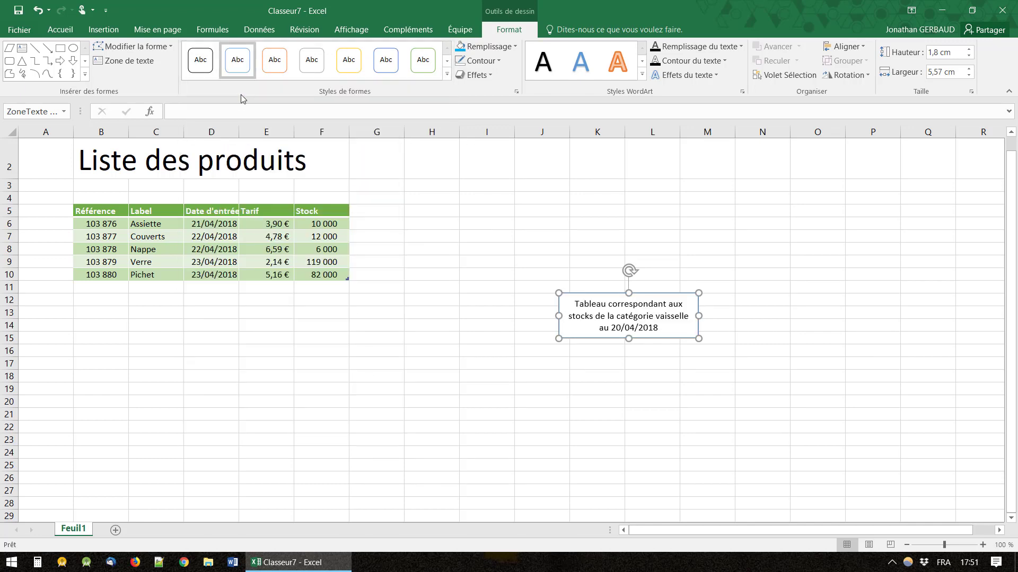
pyautogui.press('Escape')
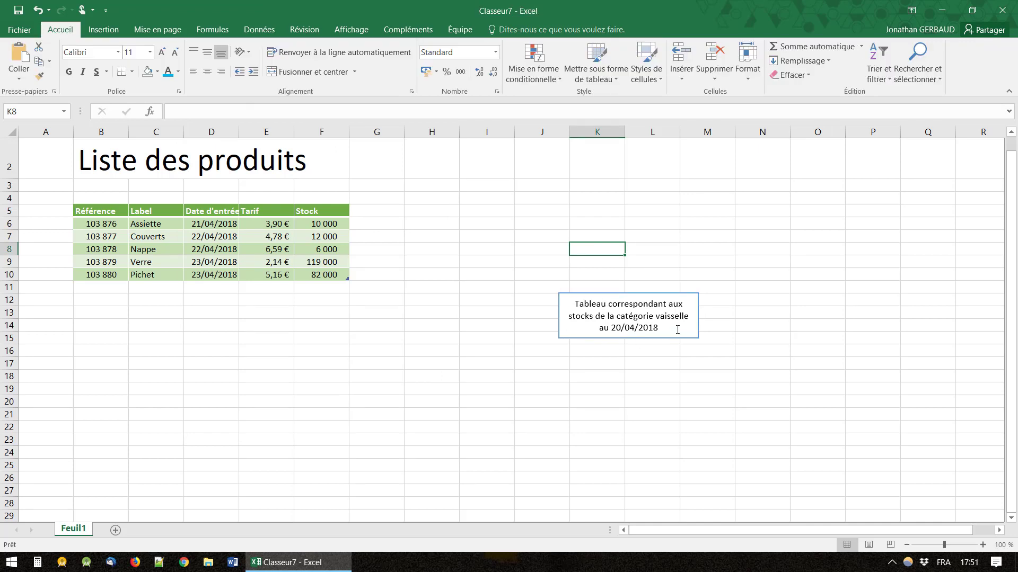
pyautogui.click(633, 333)
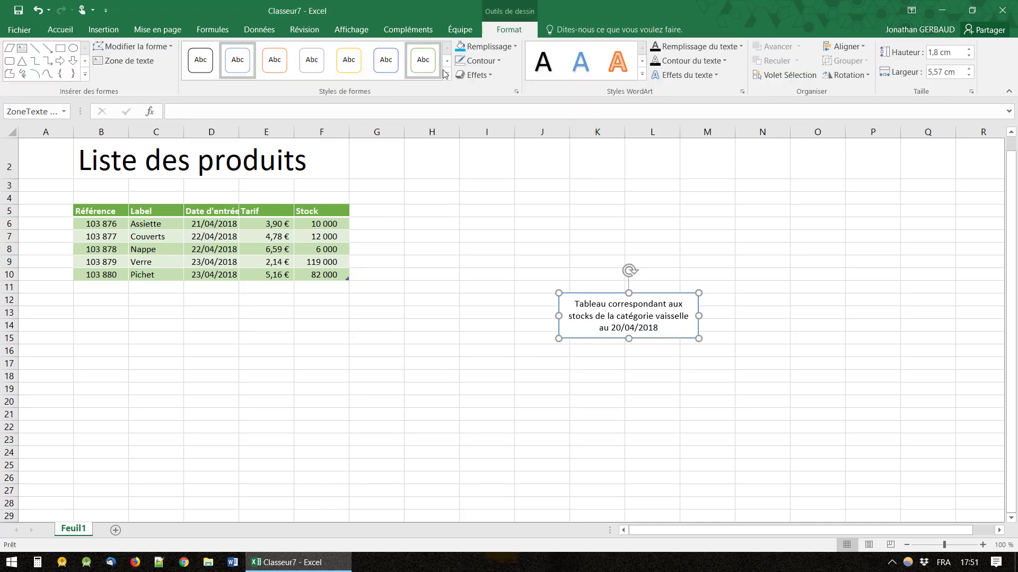
pyautogui.click(447, 74)
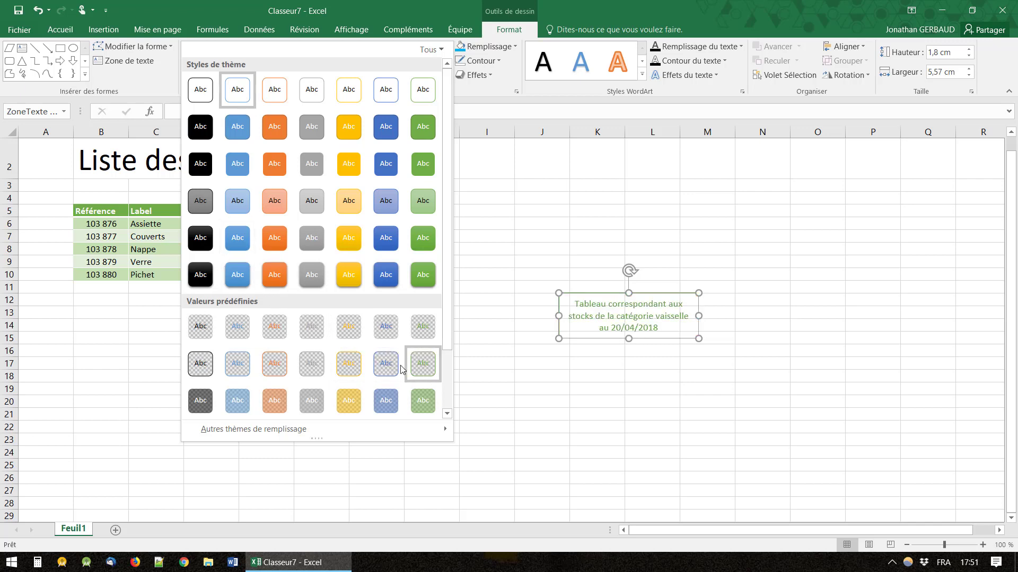
pyautogui.scroll(-2, 438, 352)
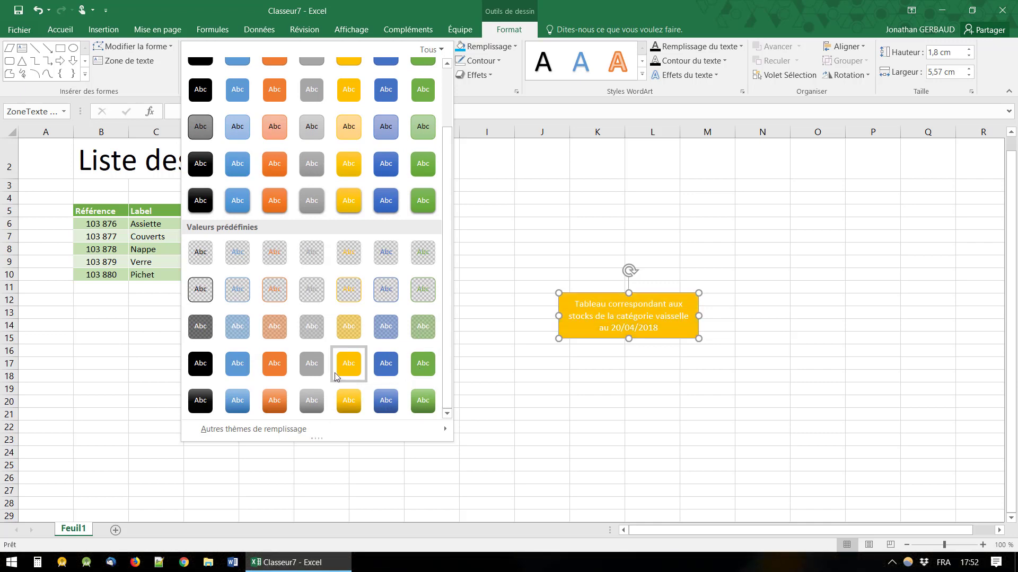
pyautogui.scroll(2, 368, 340)
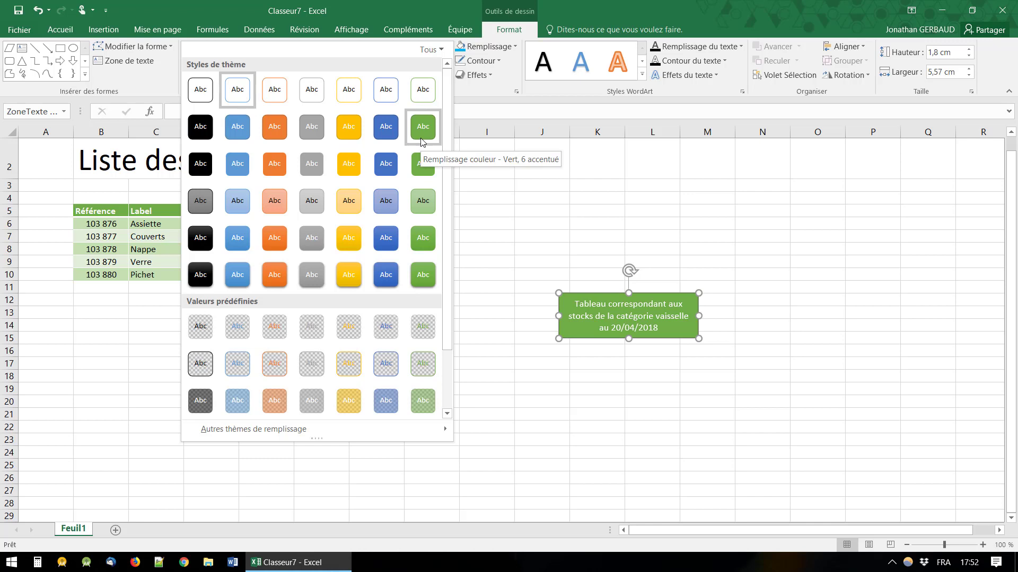
pyautogui.click(472, 95)
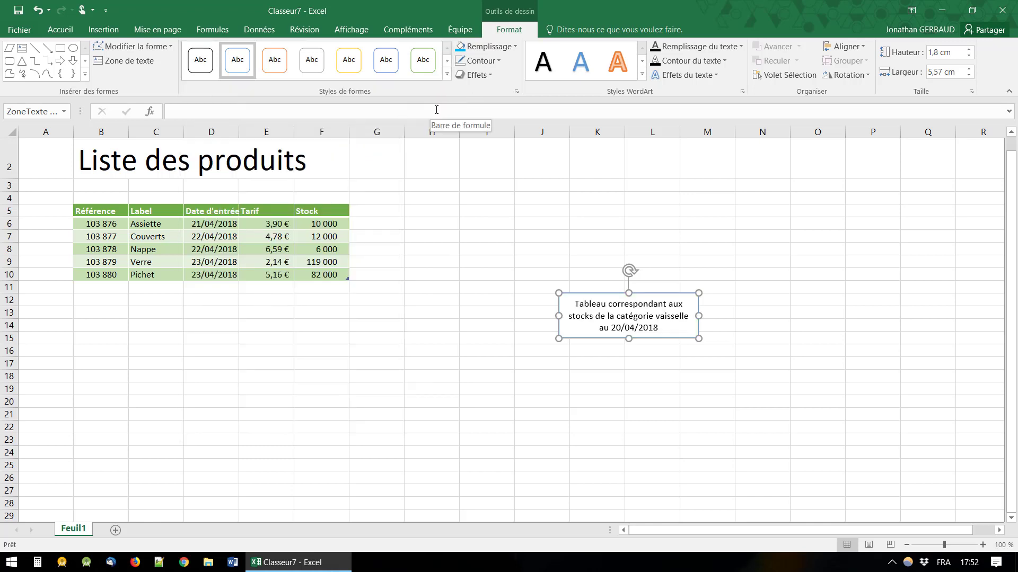
pyautogui.click(559, 259)
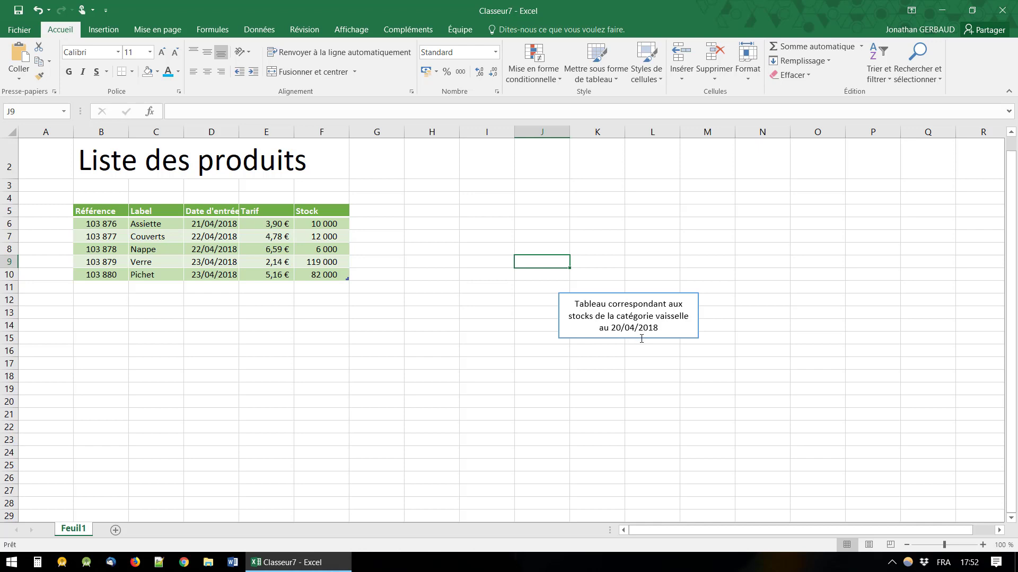
# Step: Select the caption box and give it a light-blue shape fill
pyautogui.click(642, 337)
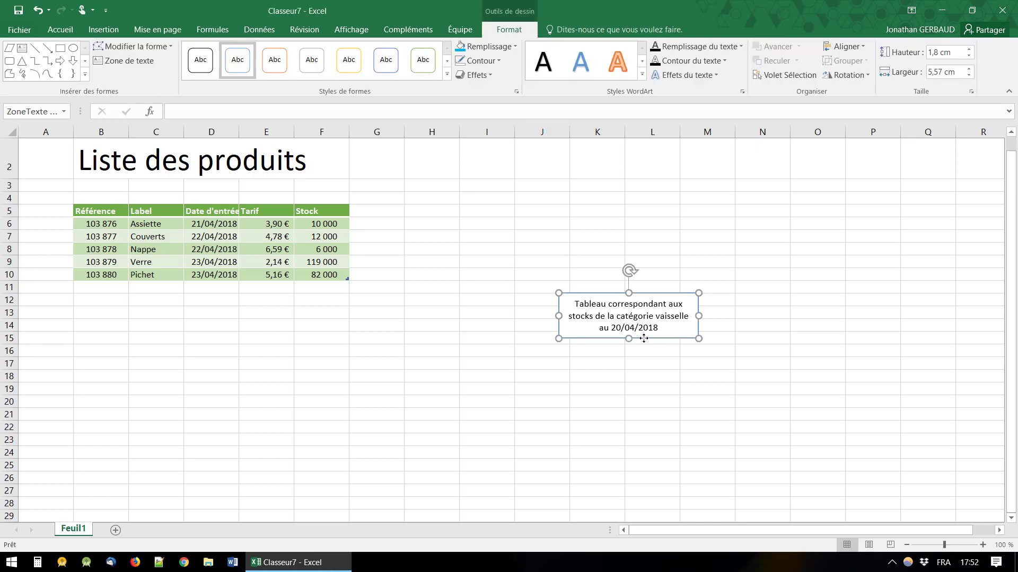
pyautogui.click(513, 46)
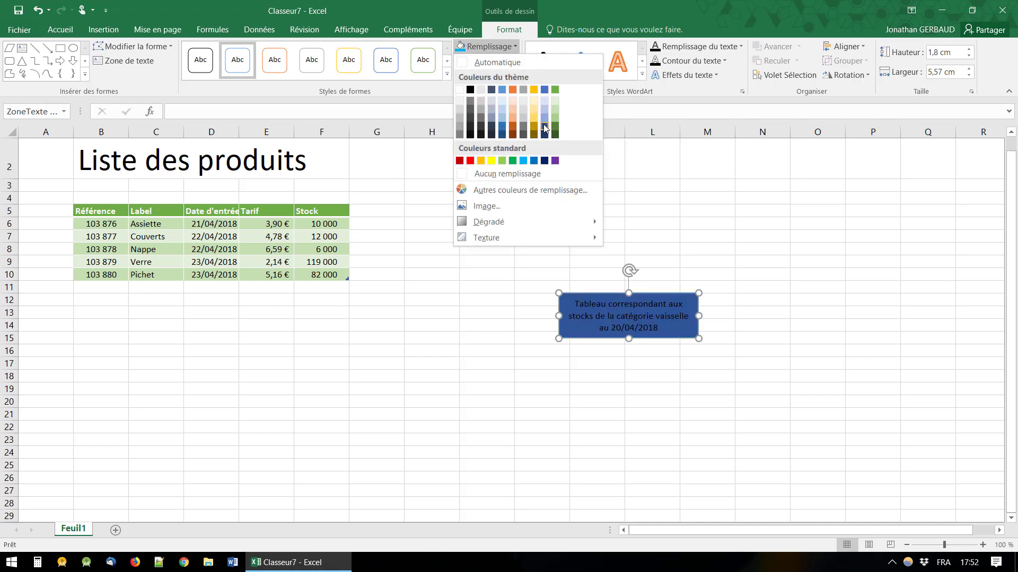
pyautogui.click(524, 161)
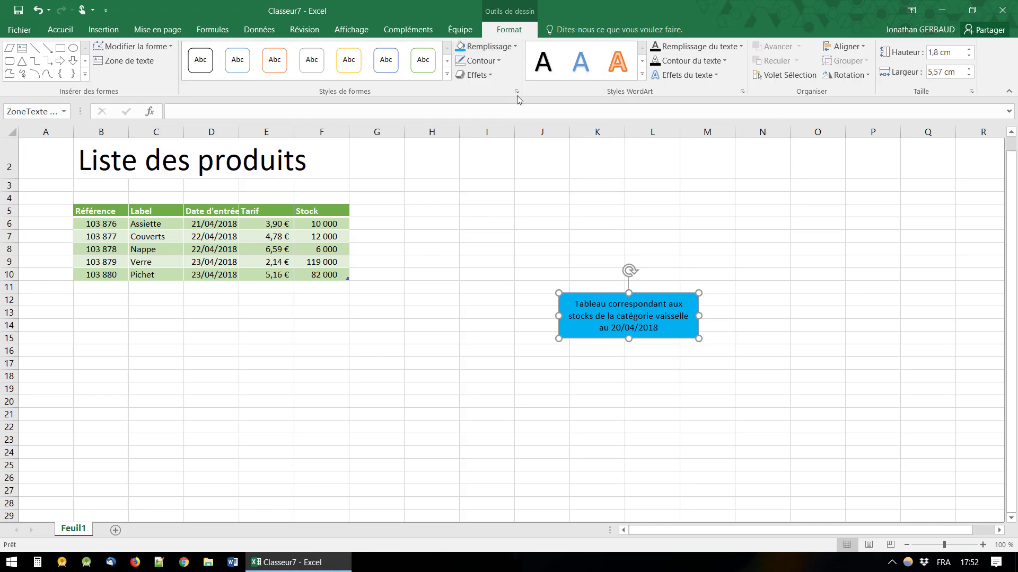
# Step: Add a 2¼ pt orange outline to the caption box, then reselect it
pyautogui.click(498, 61)
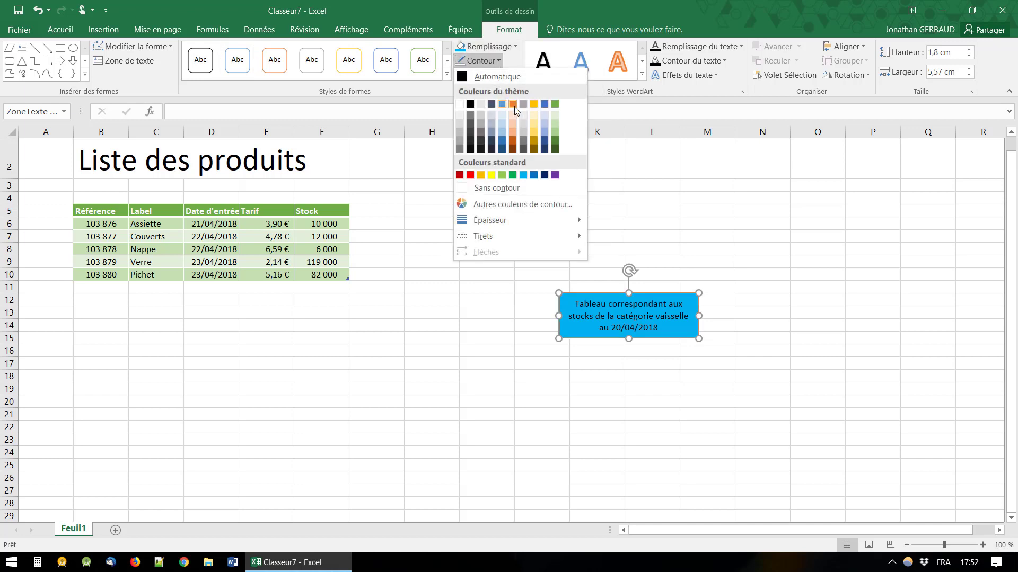
pyautogui.click(514, 106)
pyautogui.click(493, 63)
pyautogui.moveTo(489, 221)
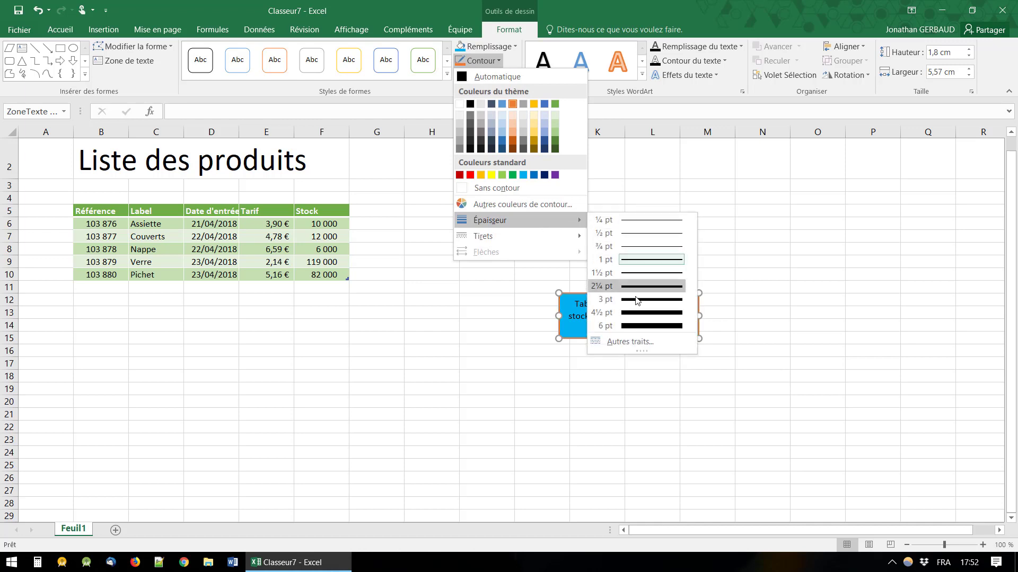
pyautogui.click(652, 299)
pyautogui.click(781, 249)
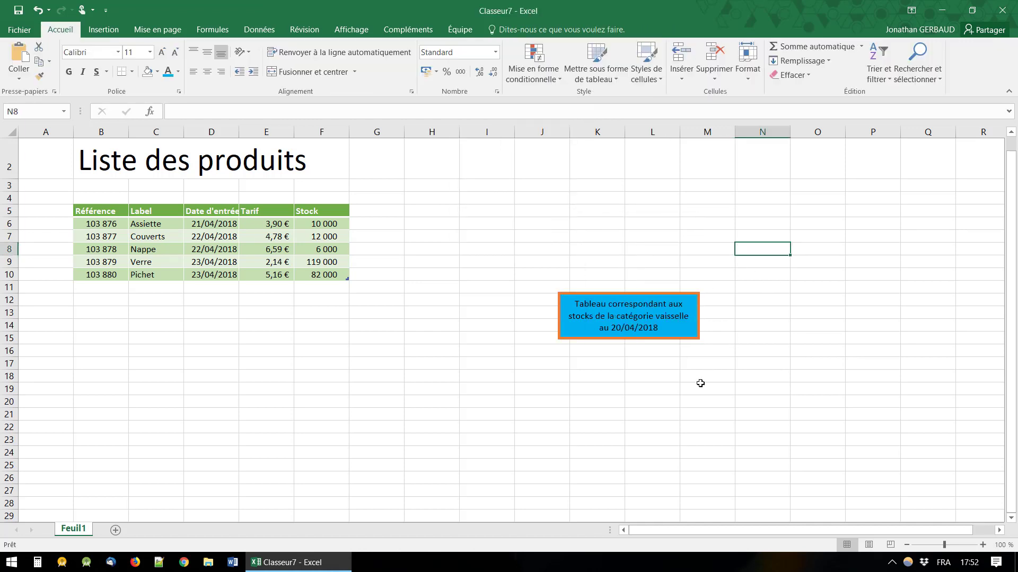
pyautogui.click(642, 336)
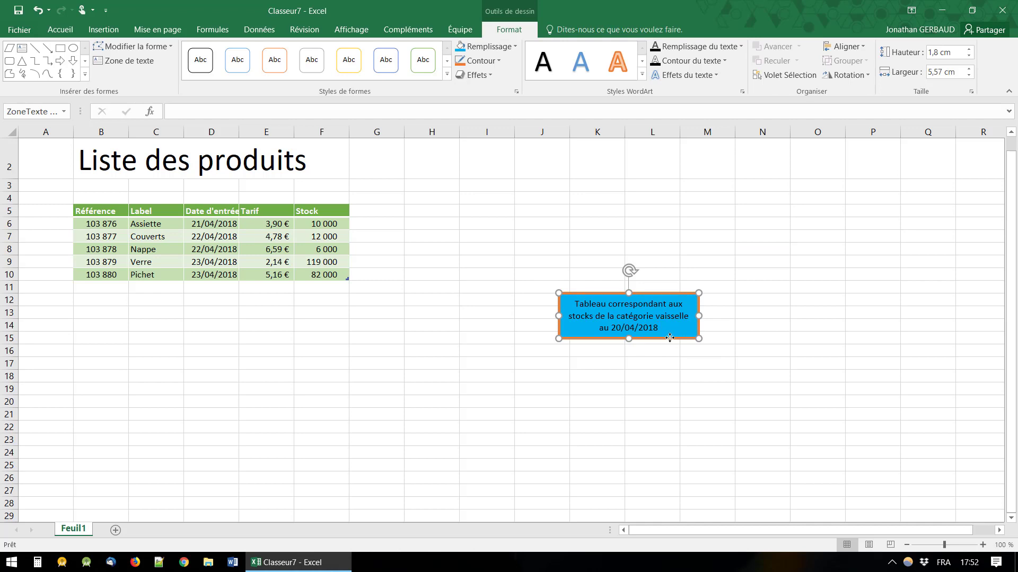
# Step: Leave the shadow effect unchanged and move the caption box down-left below the stock table, rows 15–17
pyautogui.click(492, 75)
pyautogui.moveTo(509, 126)
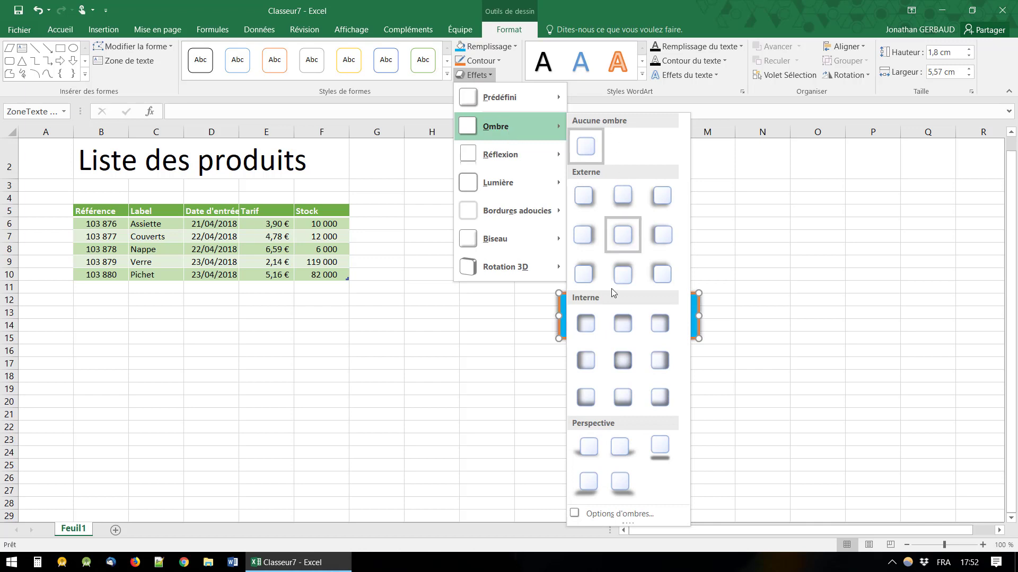
pyautogui.click(698, 323)
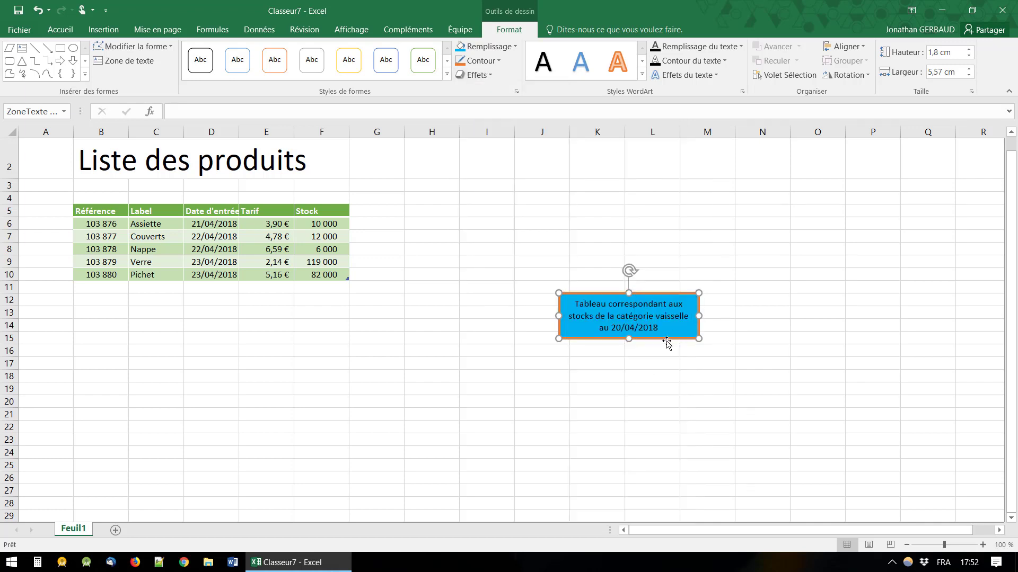
pyautogui.moveTo(673, 339); pyautogui.dragTo(407, 375)
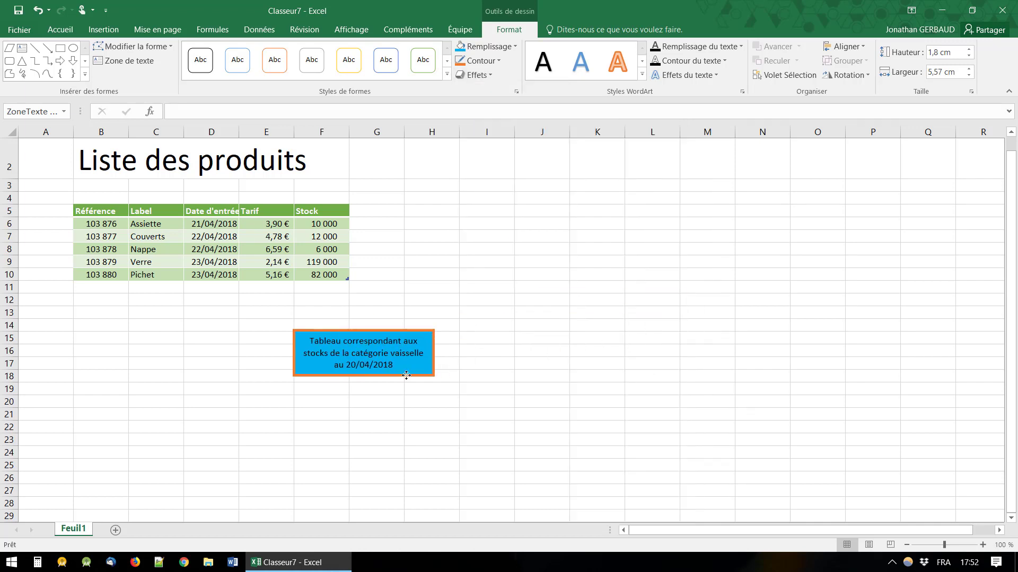
pyautogui.click(470, 76)
pyautogui.moveTo(495, 126)
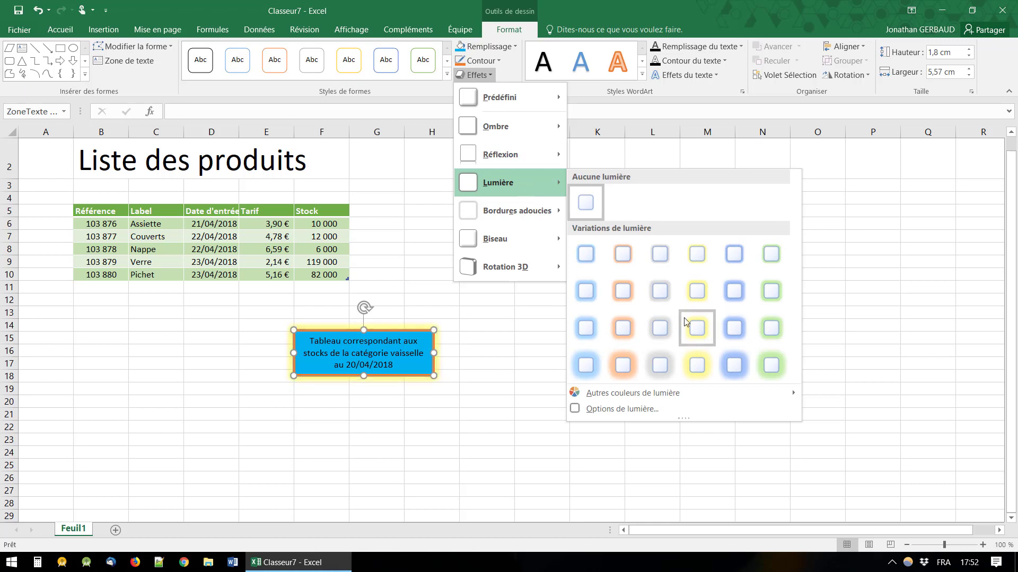
pyautogui.moveTo(499, 97)
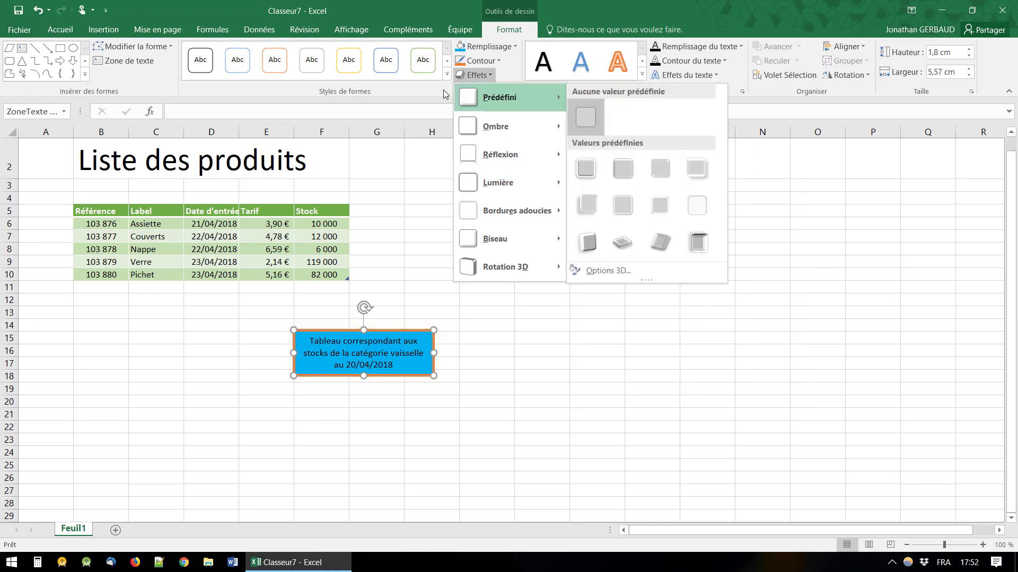
# Step: Close the effect options without adding an effect, then try the plain black WordArt text style
pyautogui.press('Escape')
pyautogui.press('Escape')
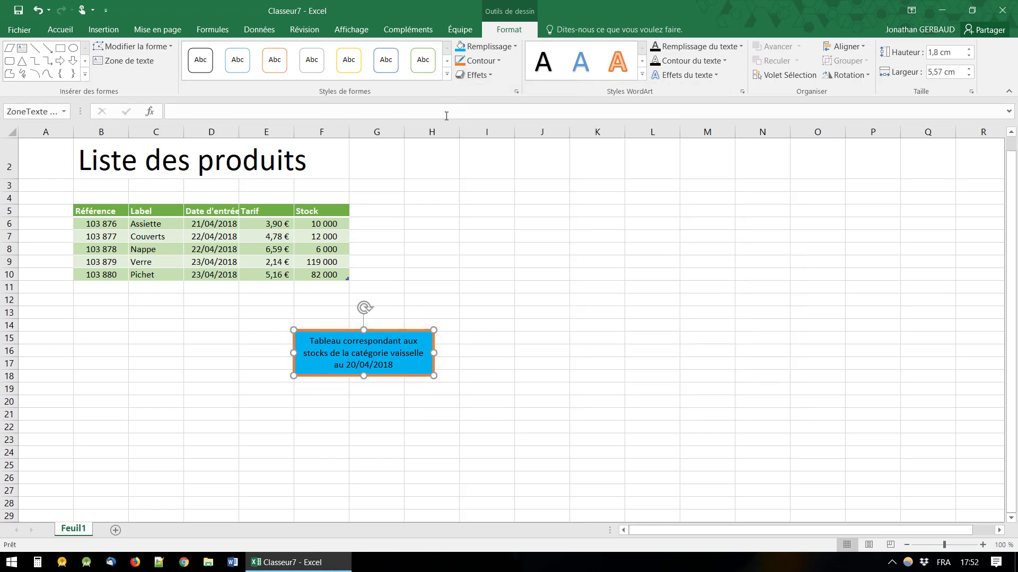
pyautogui.click(535, 62)
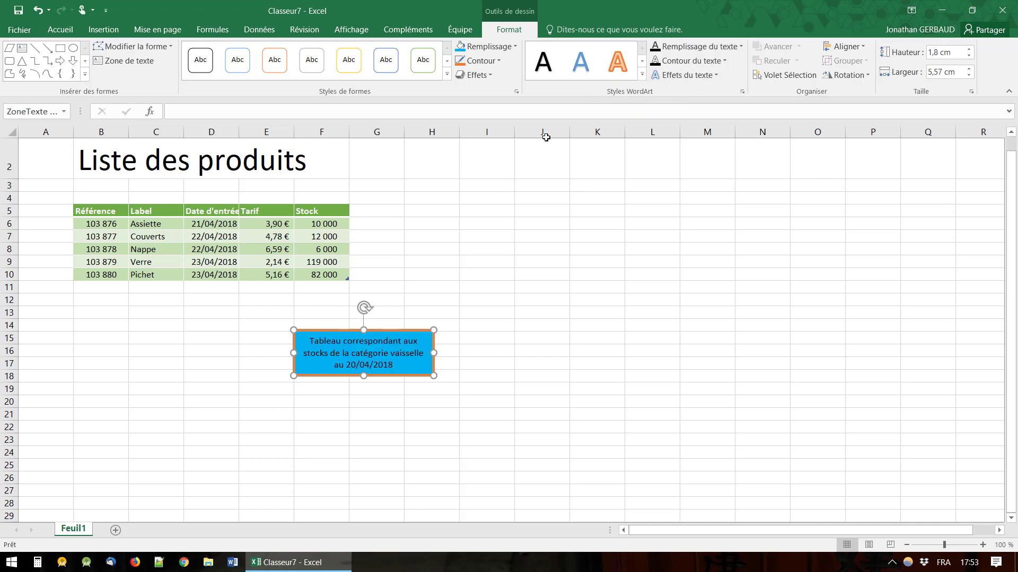
# Step: Leave the WordArt styles unchanged and move the caption box directly beneath the stock table over columns C–E
pyautogui.click(642, 76)
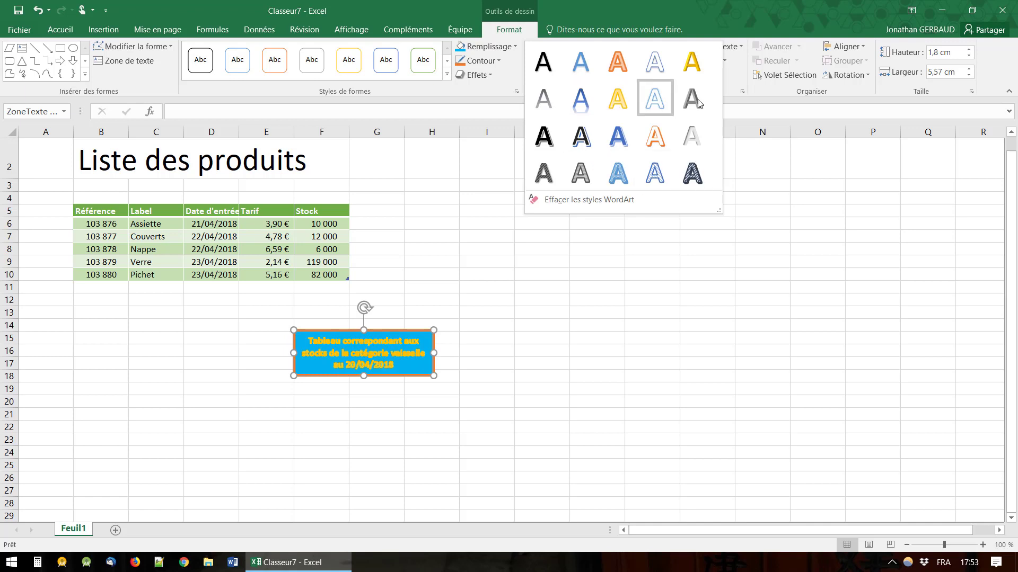
pyautogui.click(771, 101)
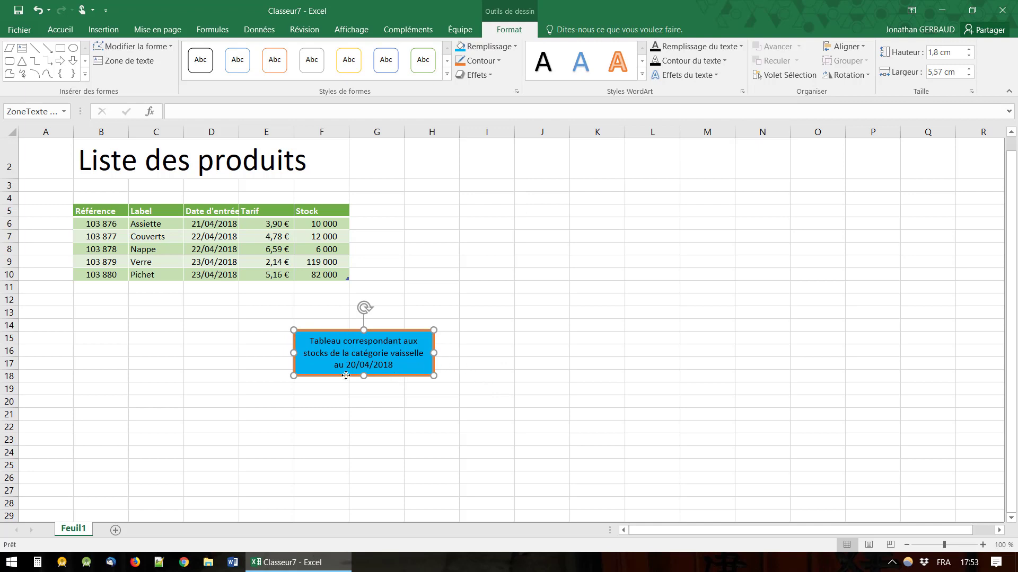
pyautogui.moveTo(399, 376); pyautogui.dragTo(260, 350)
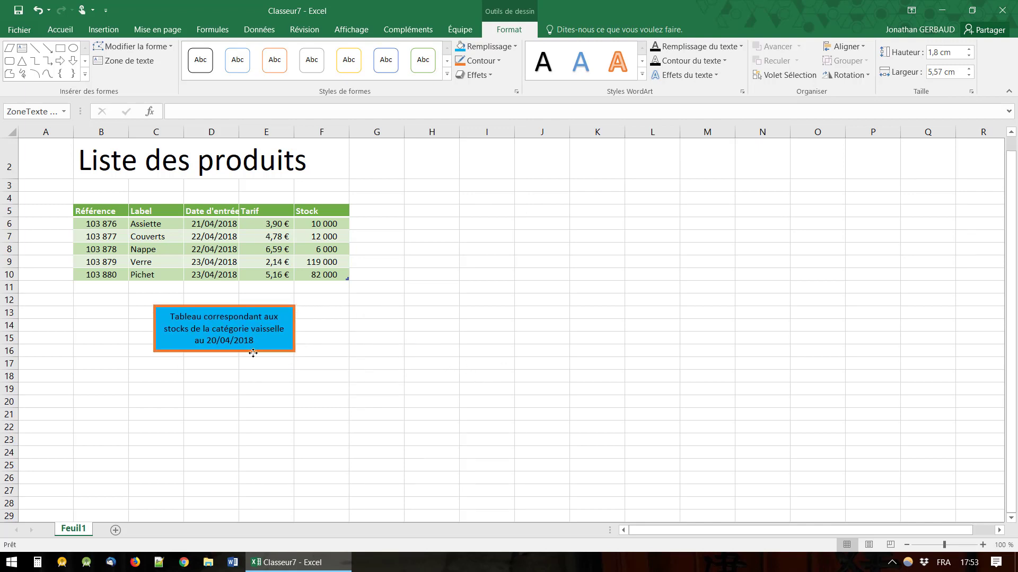
# Step: Give the caption box the green theme shape style with white text and snap it to the grid over rows 14–16
pyautogui.click(447, 76)
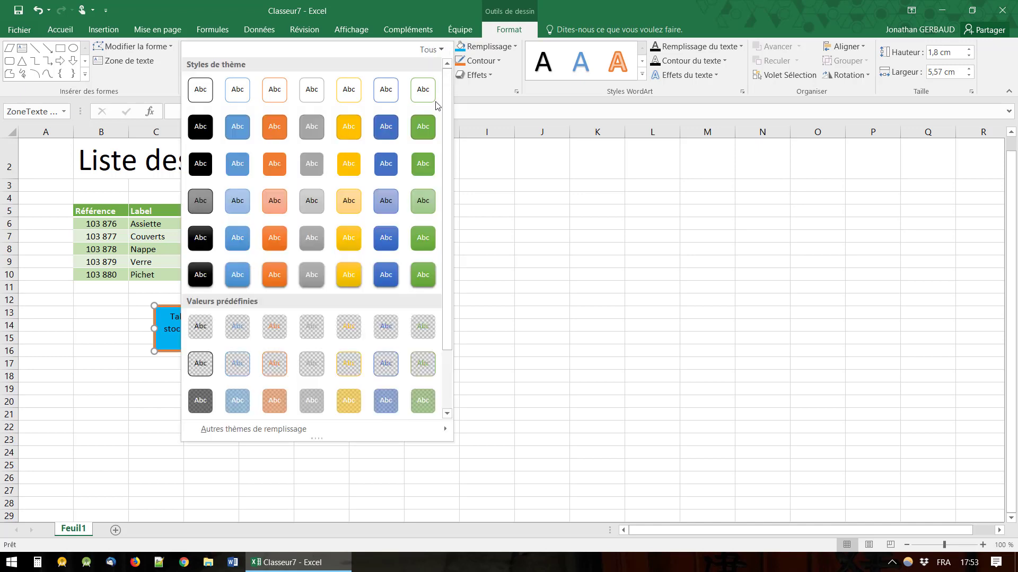
pyautogui.click(423, 137)
pyautogui.click(451, 352)
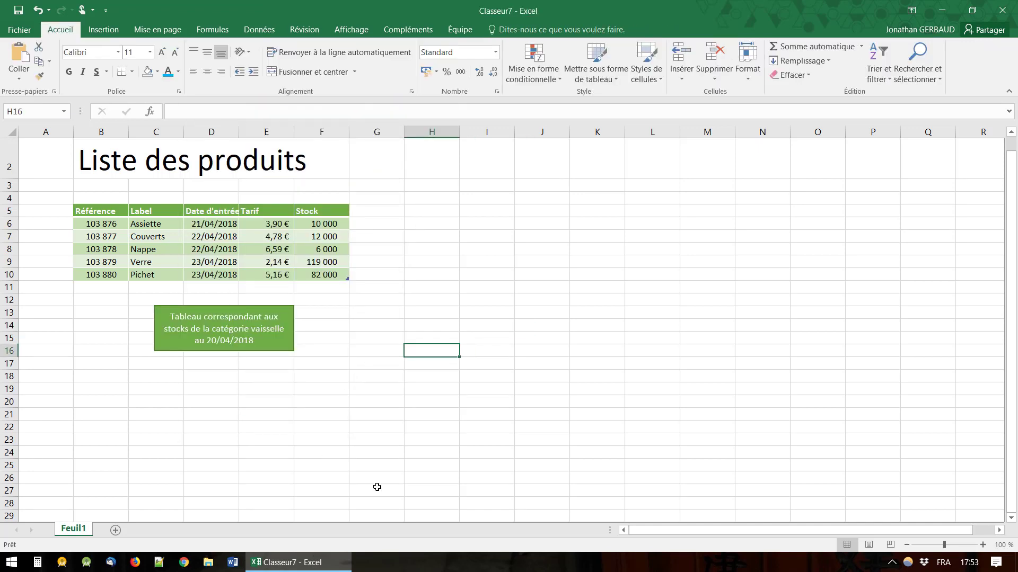
pyautogui.click(273, 346)
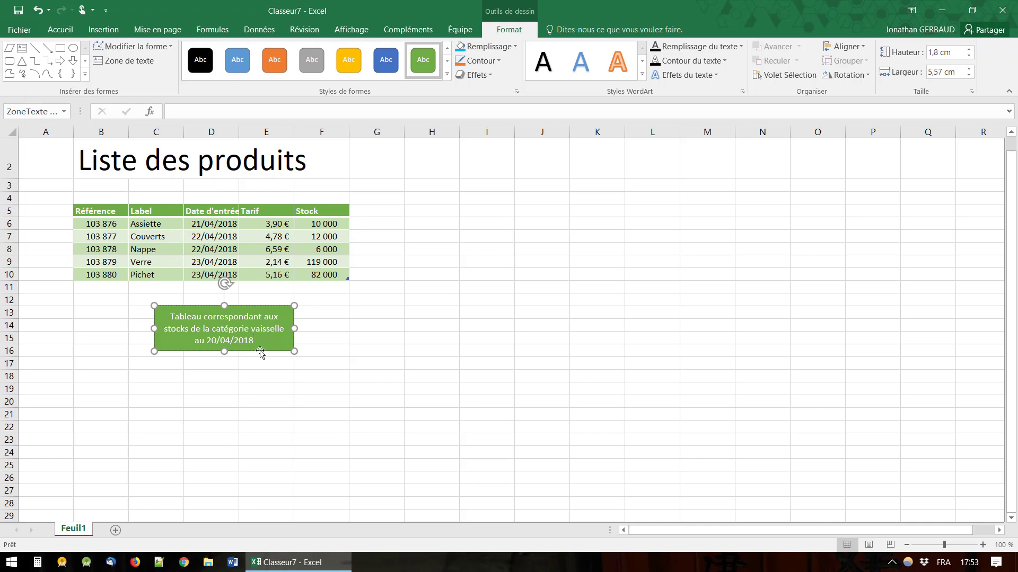
pyautogui.moveTo(261, 352)
pyautogui.mouseDown()
pyautogui.moveTo(184, 339)
pyautogui.moveTo(263, 355)
pyautogui.mouseUp()
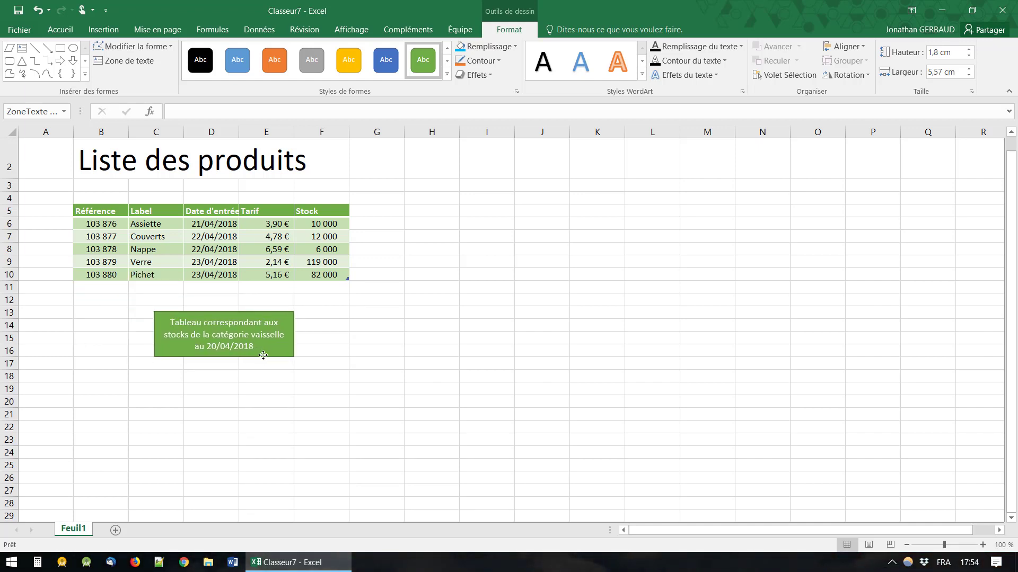